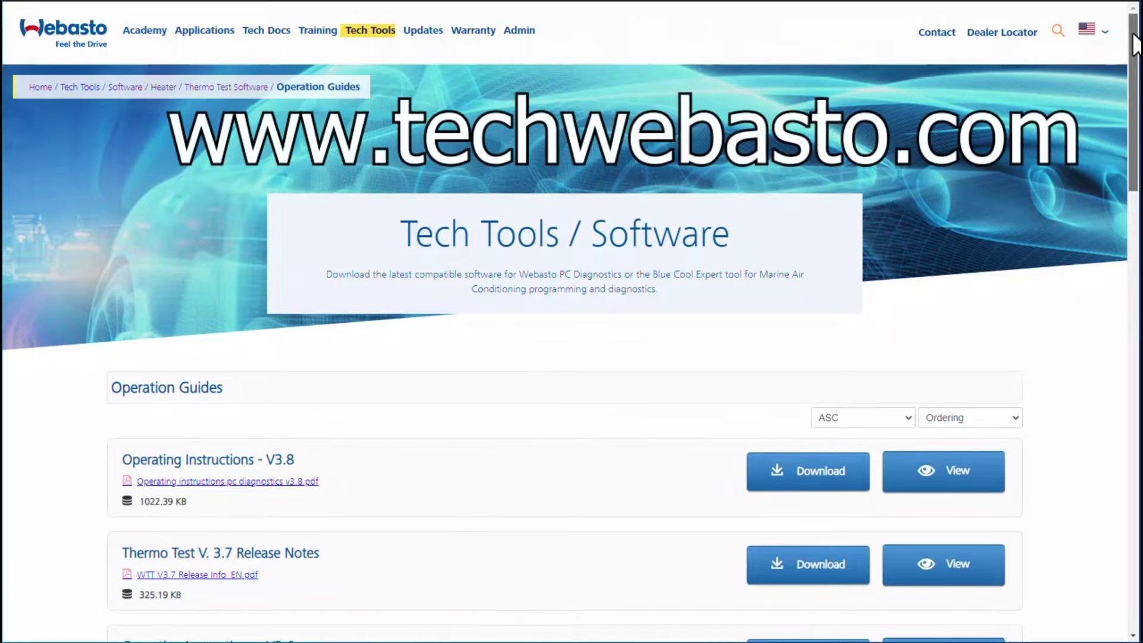
- Scroll the Operation Guides page back up to the techwebasto.com home page
{"action": "left_click_drag", "start_coordinate": [1136, 42], "coordinate": [1137, 292]}
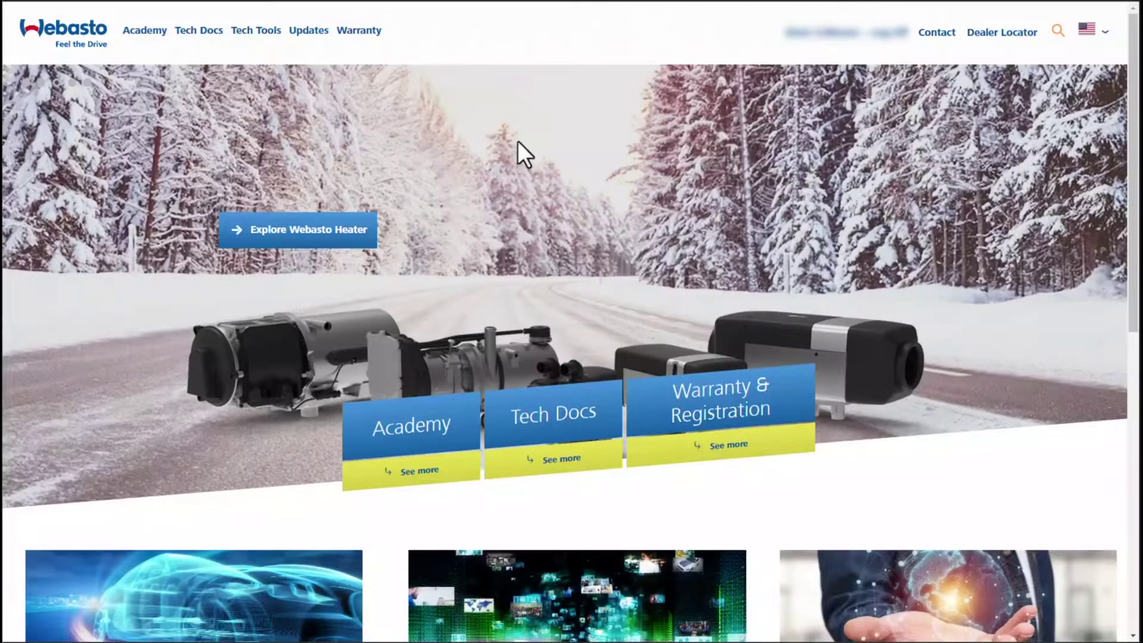
- Download the Windows Vista & Higher (V3.8) Thermo Test package via Tech Tools > Software > Heater
{"action": "mouse_move", "coordinate": [269, 36]}
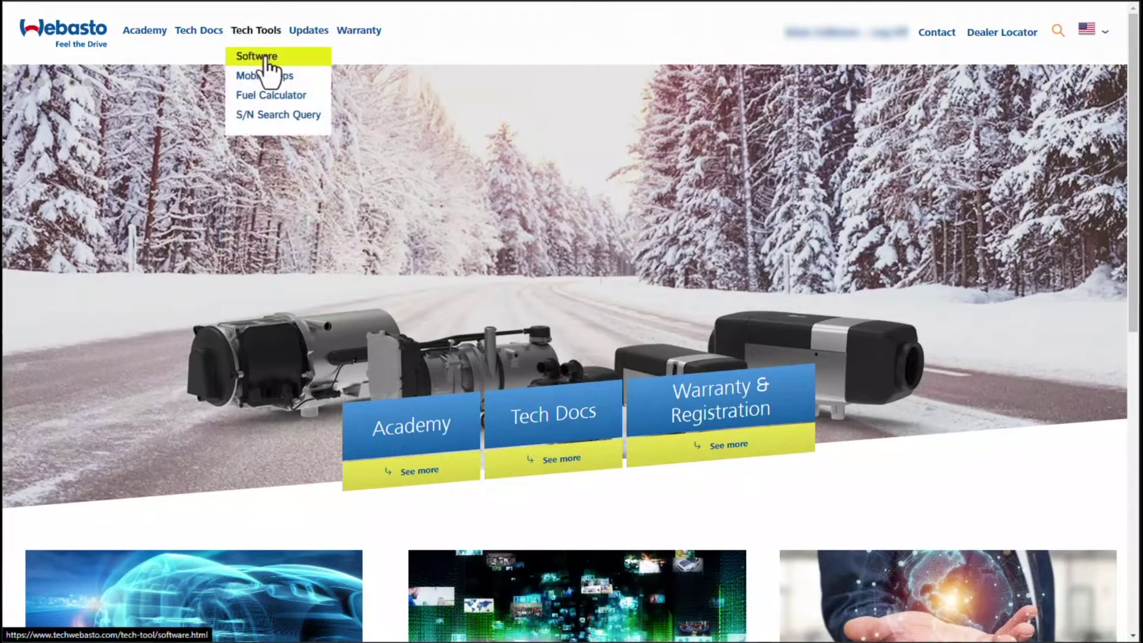
{"action": "left_click", "coordinate": [267, 57]}
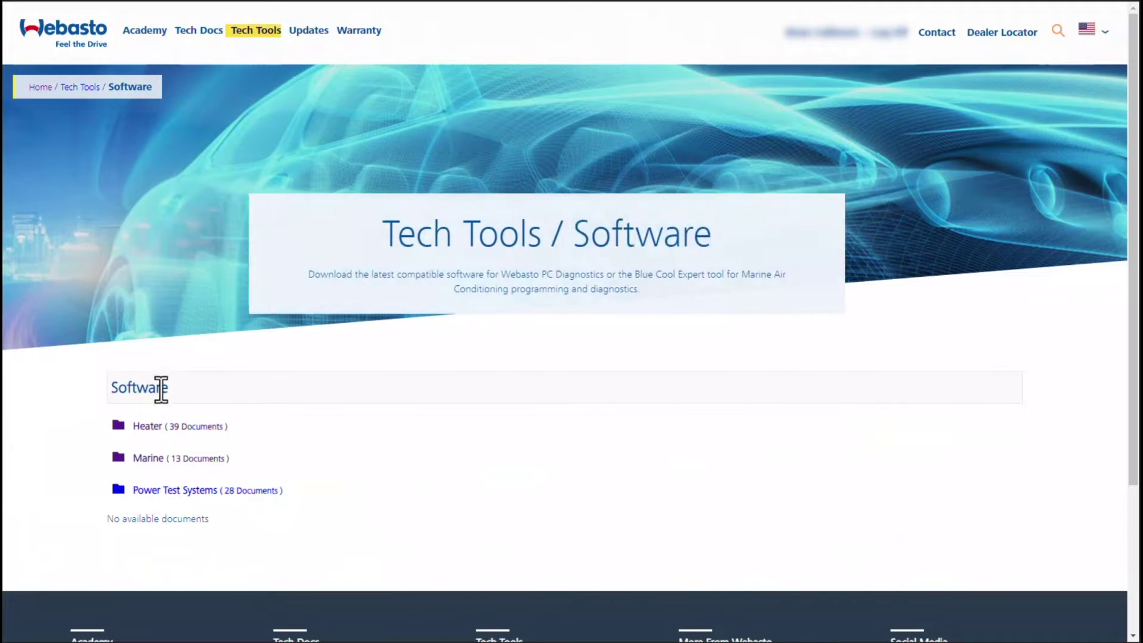
{"action": "left_click", "coordinate": [143, 428]}
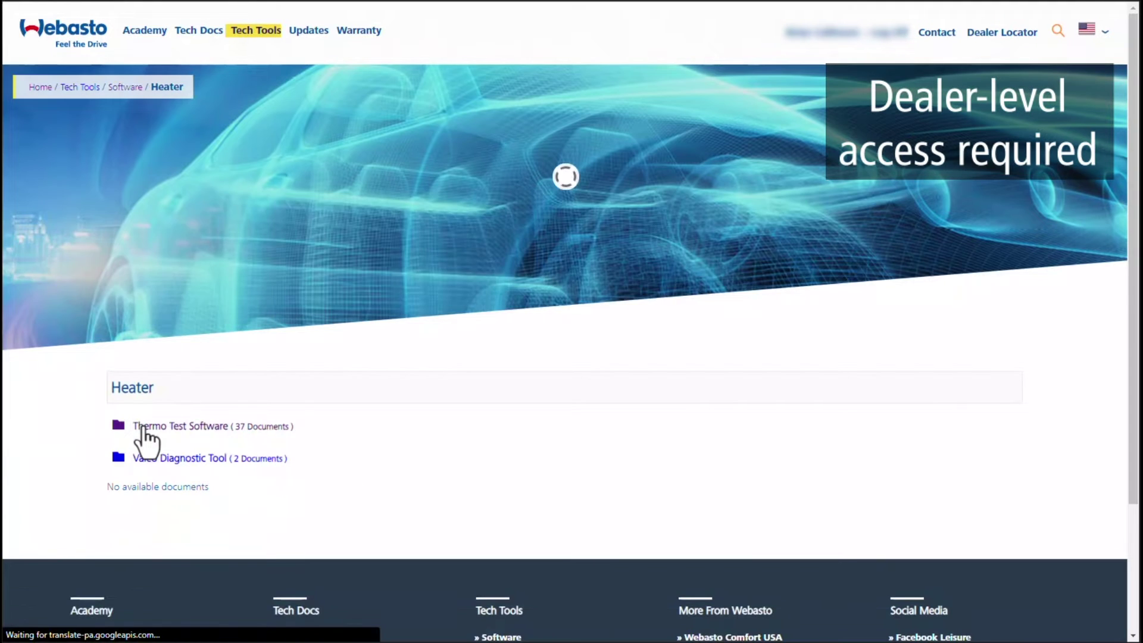
{"action": "left_click", "coordinate": [186, 428]}
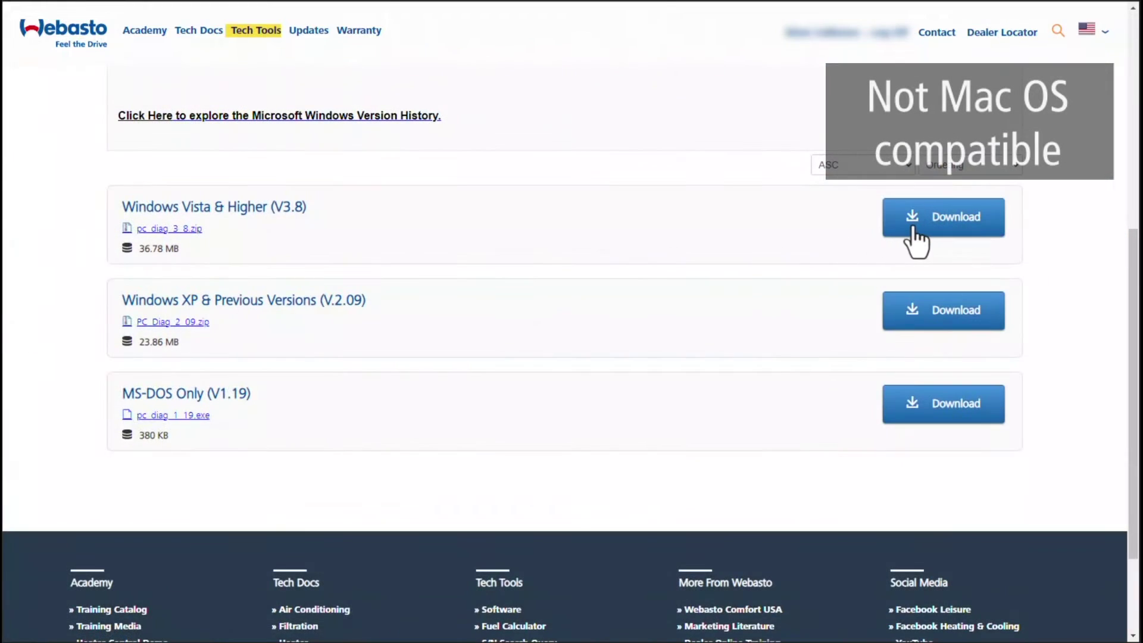
{"action": "left_click", "coordinate": [914, 233]}
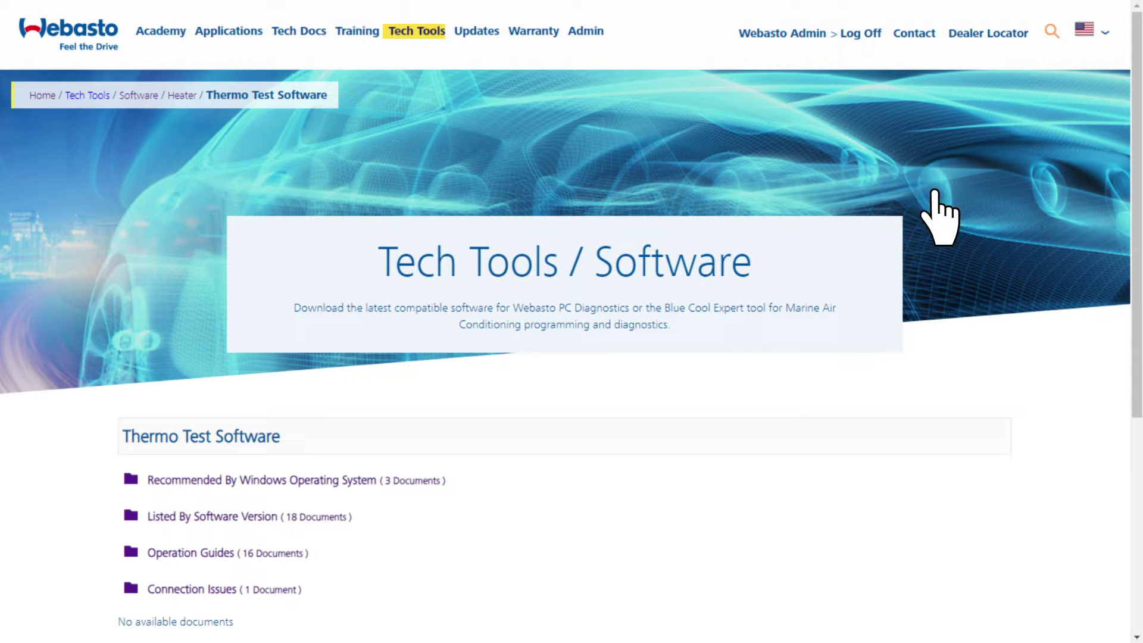
- Get the K-Line Adapter Driver (x64) from the Connection Issues driver folder
{"action": "left_click", "coordinate": [246, 588]}
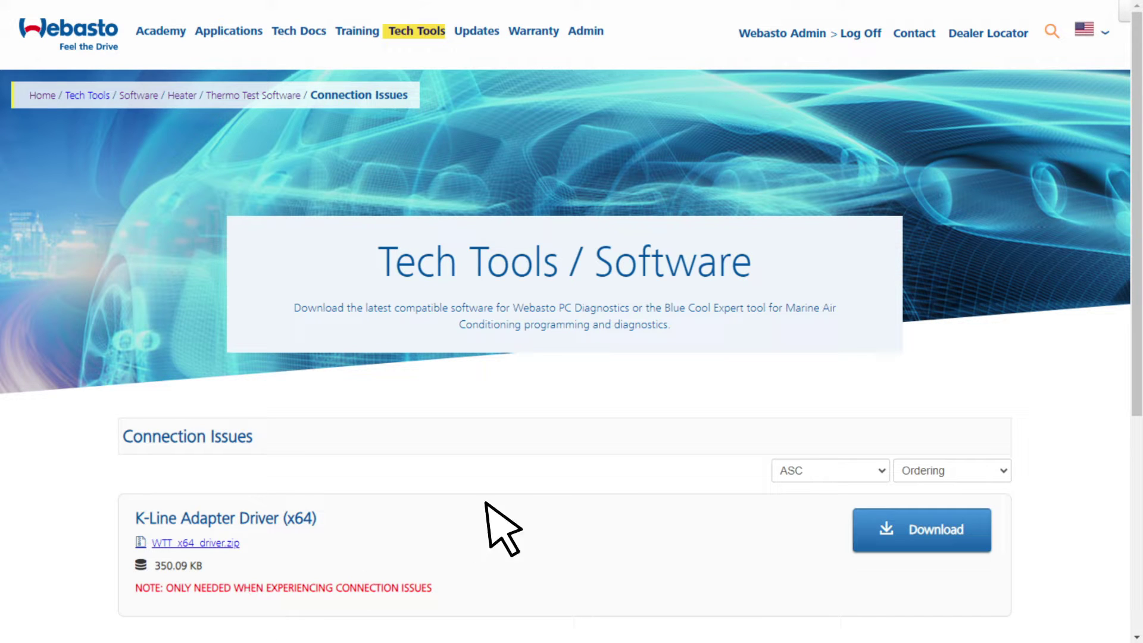
{"action": "left_click", "coordinate": [897, 520]}
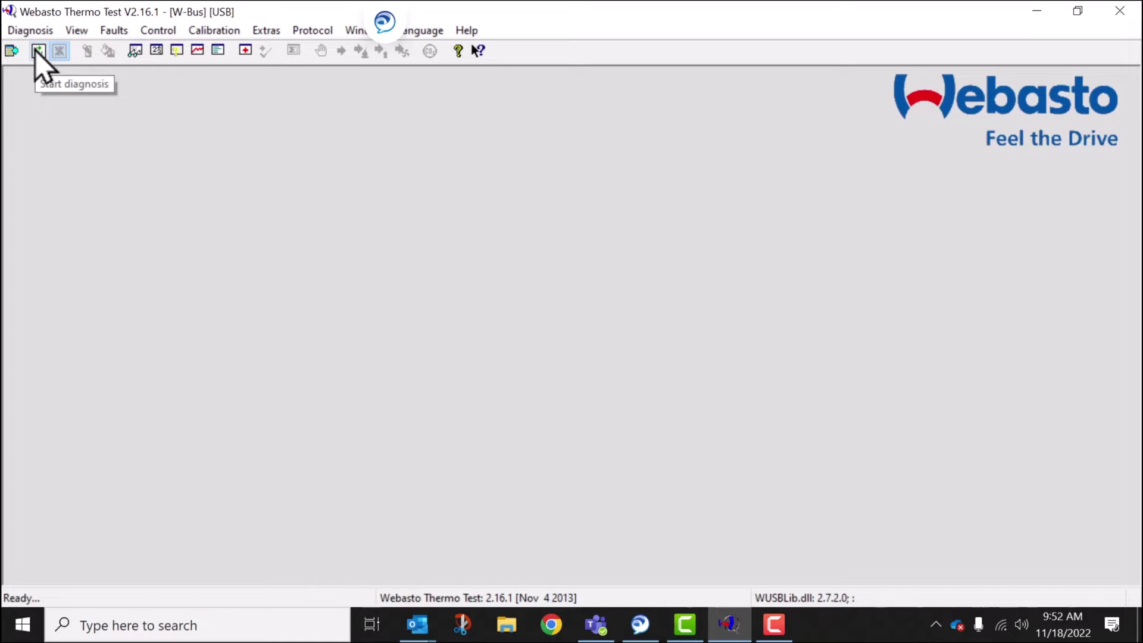
- Start diagnosis from the Diagnosis menu to connect to the heater over W-Bus USB
{"action": "left_click", "coordinate": [33, 33]}
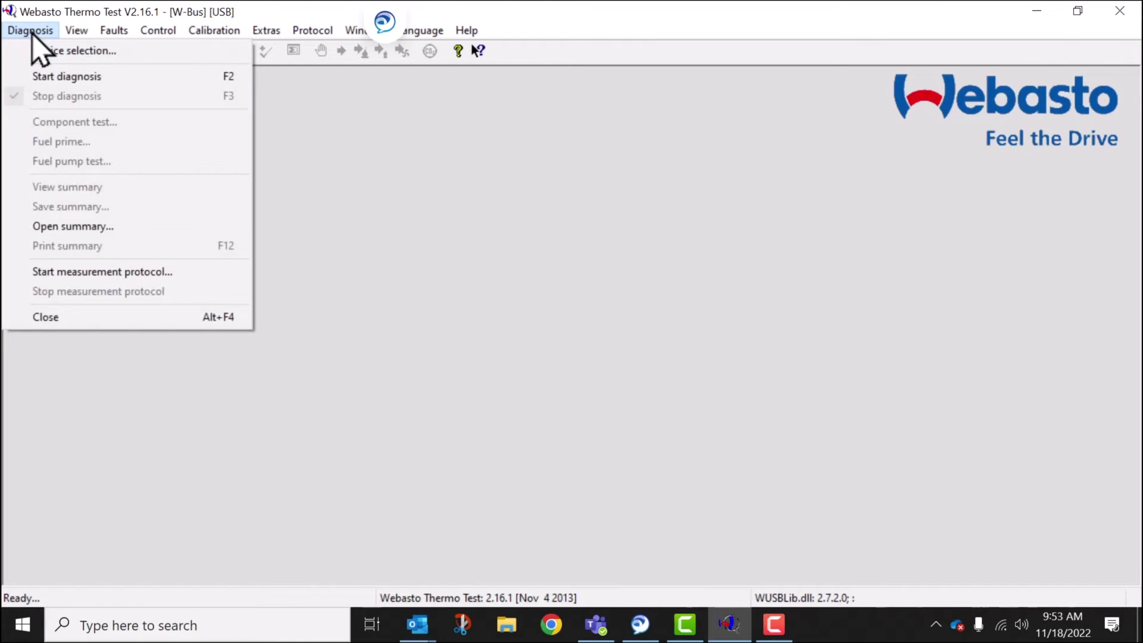
{"action": "left_click", "coordinate": [65, 76]}
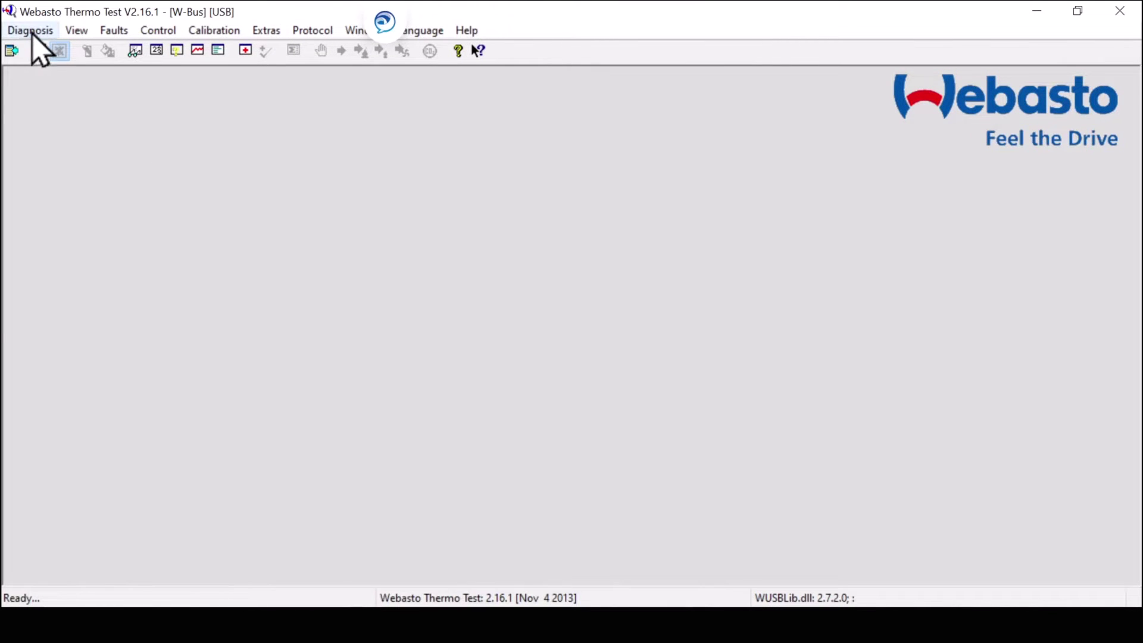
- Restart diagnosis so the Overview reads about 12,3 V supply, Off state and no fault
{"action": "left_click", "coordinate": [32, 34]}
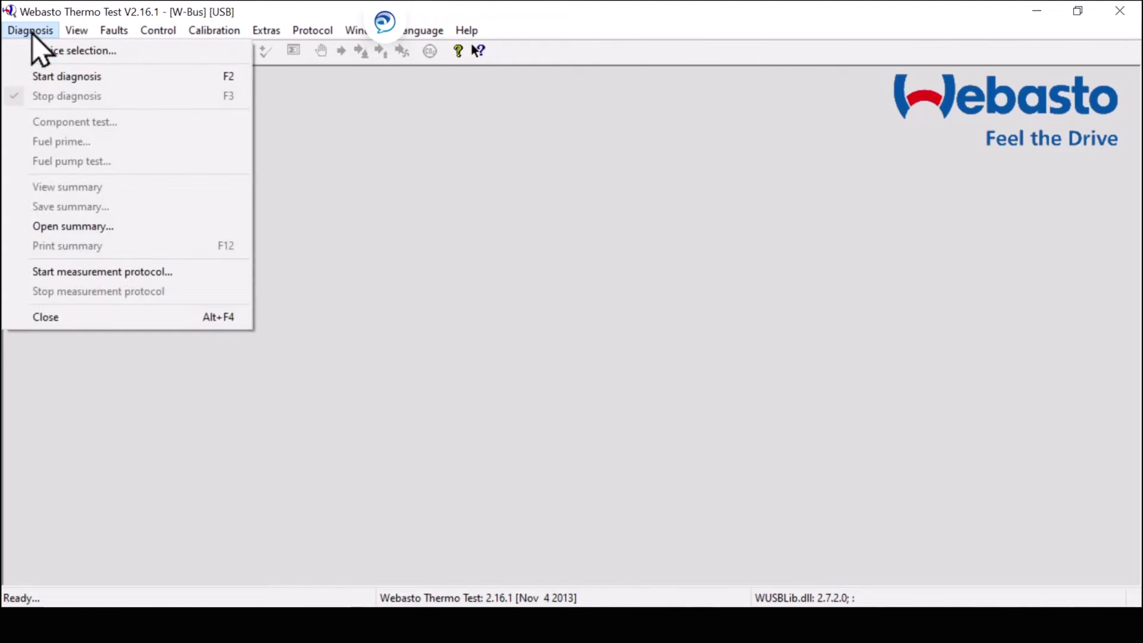
{"action": "left_click", "coordinate": [65, 76]}
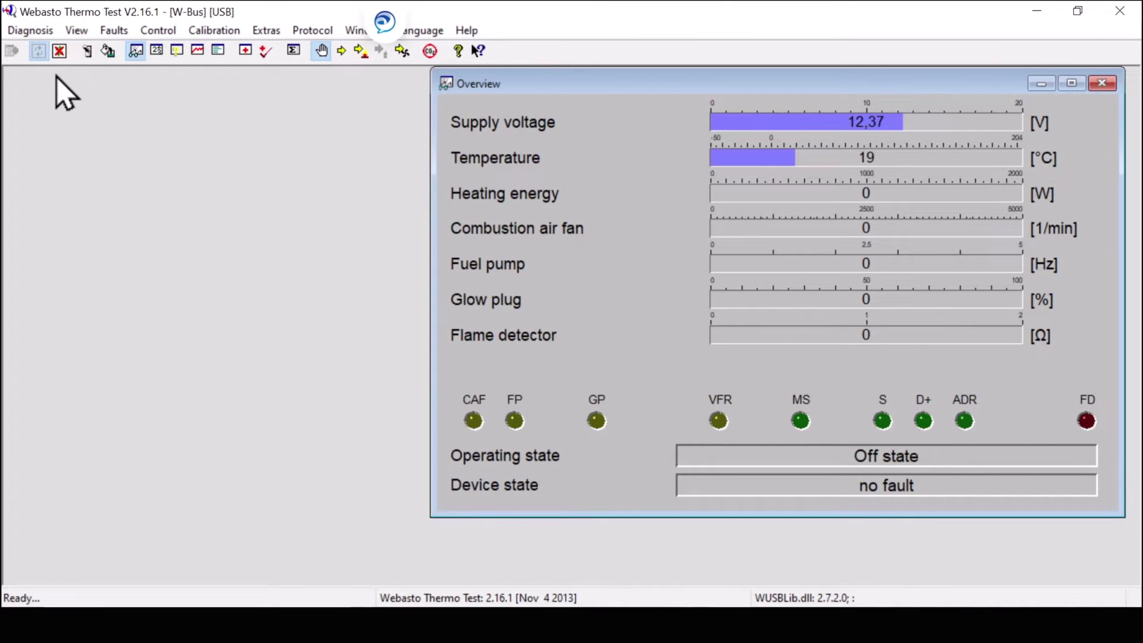
{"action": "left_click", "coordinate": [41, 31]}
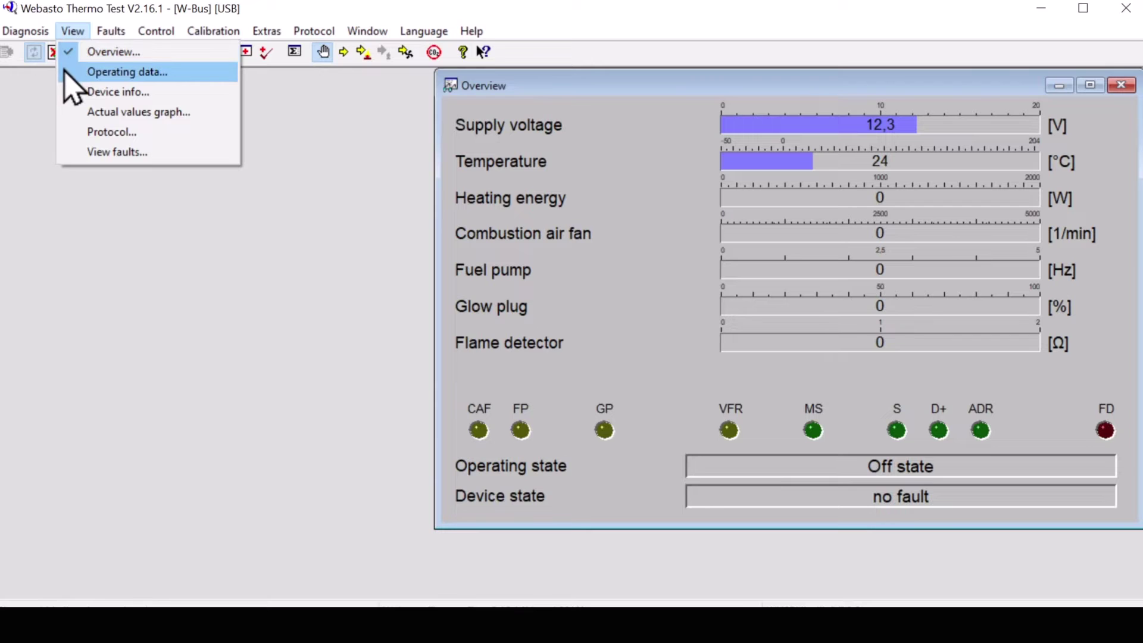
- Show the Operating data window, make it taller, and add the Device informations window
{"action": "left_click", "coordinate": [67, 72]}
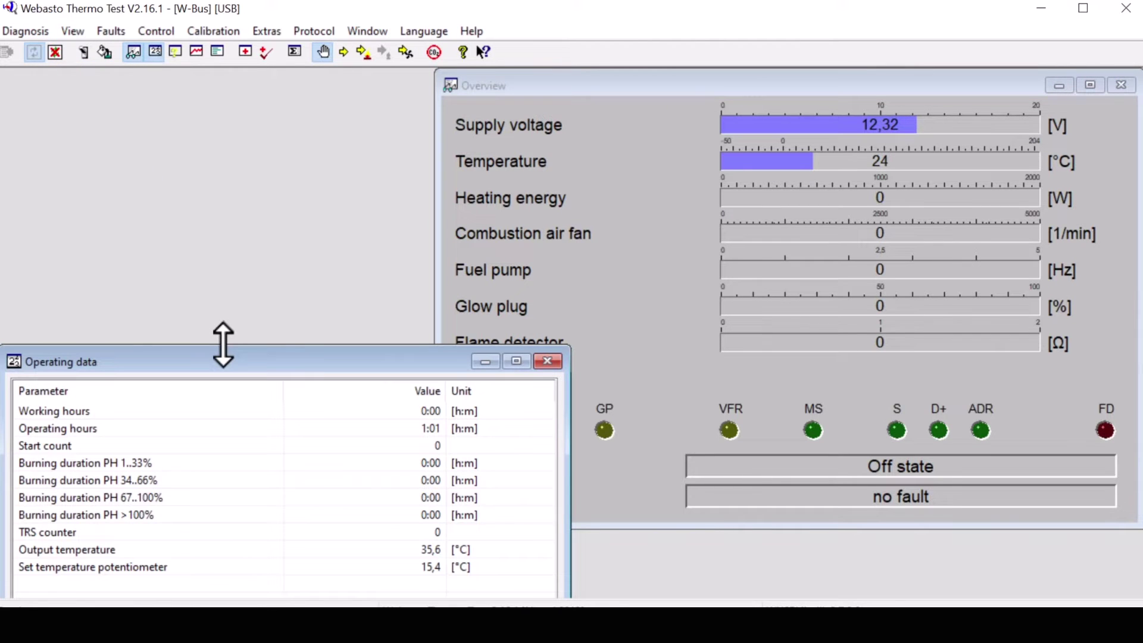
{"action": "left_click_drag", "start_coordinate": [223, 345], "coordinate": [225, 210]}
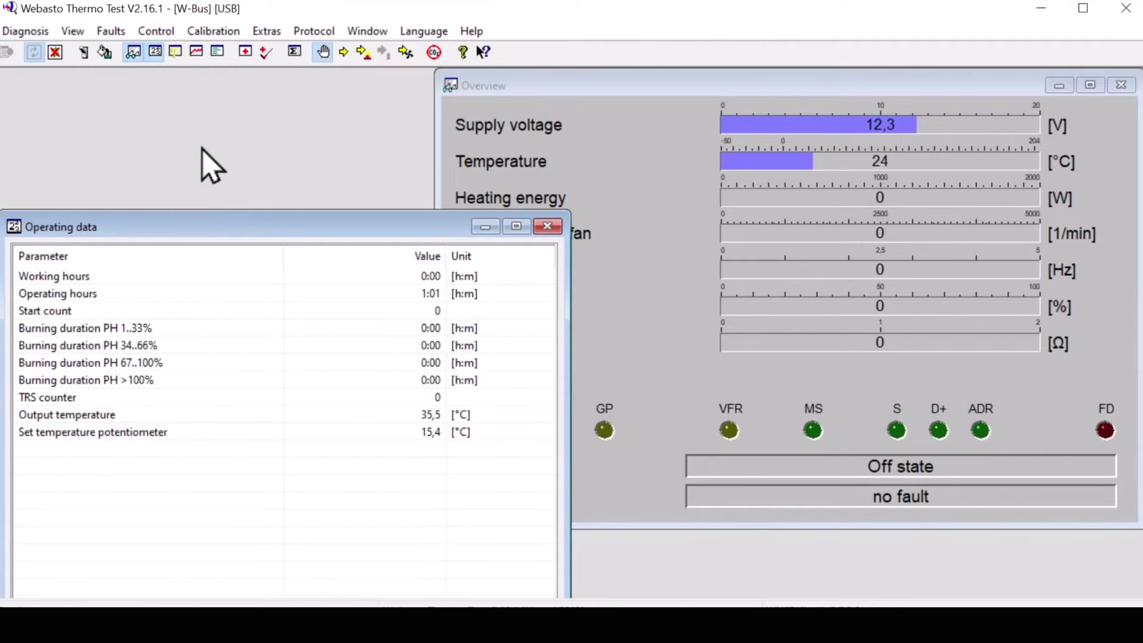
{"action": "left_click", "coordinate": [71, 31]}
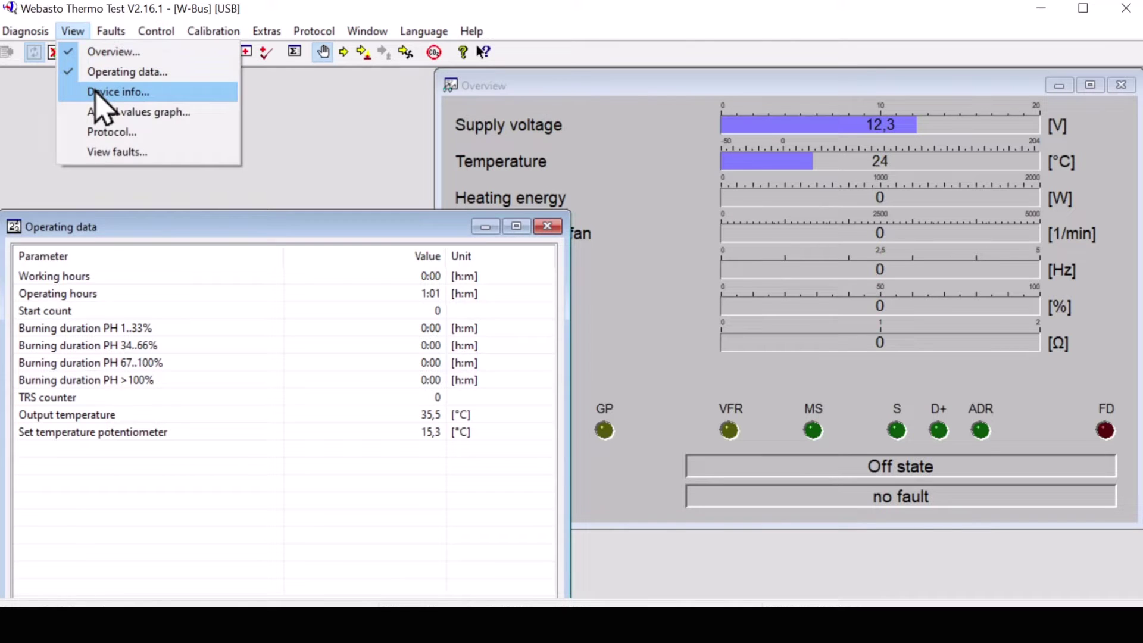
{"action": "left_click", "coordinate": [95, 91]}
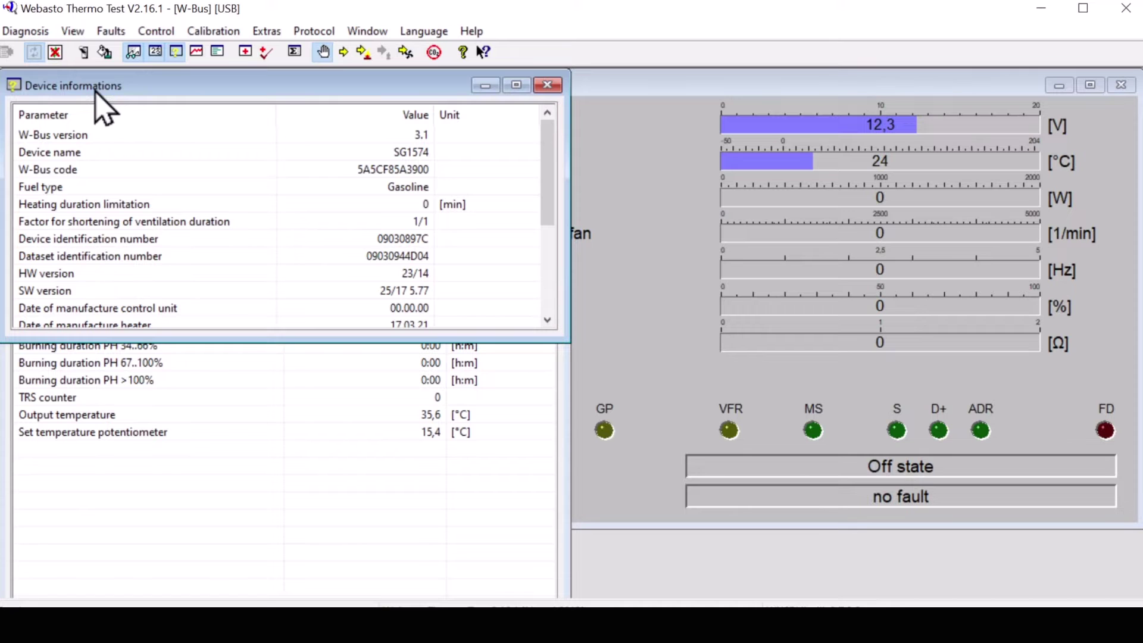
- View the Actual values graph, then close it
{"action": "left_click", "coordinate": [75, 33]}
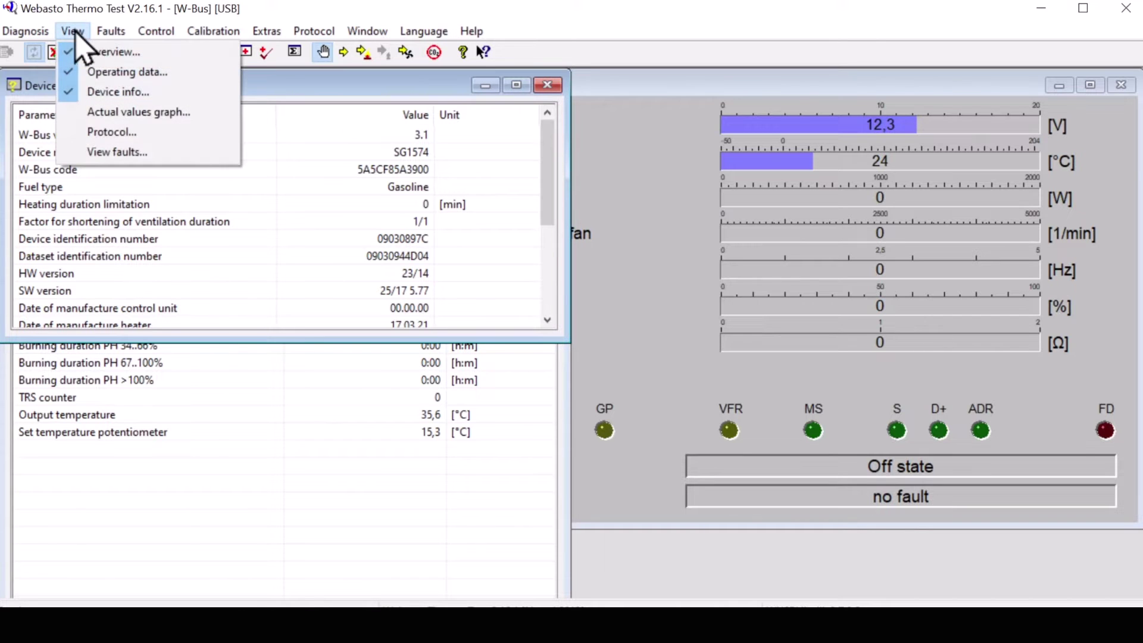
{"action": "left_click", "coordinate": [105, 113]}
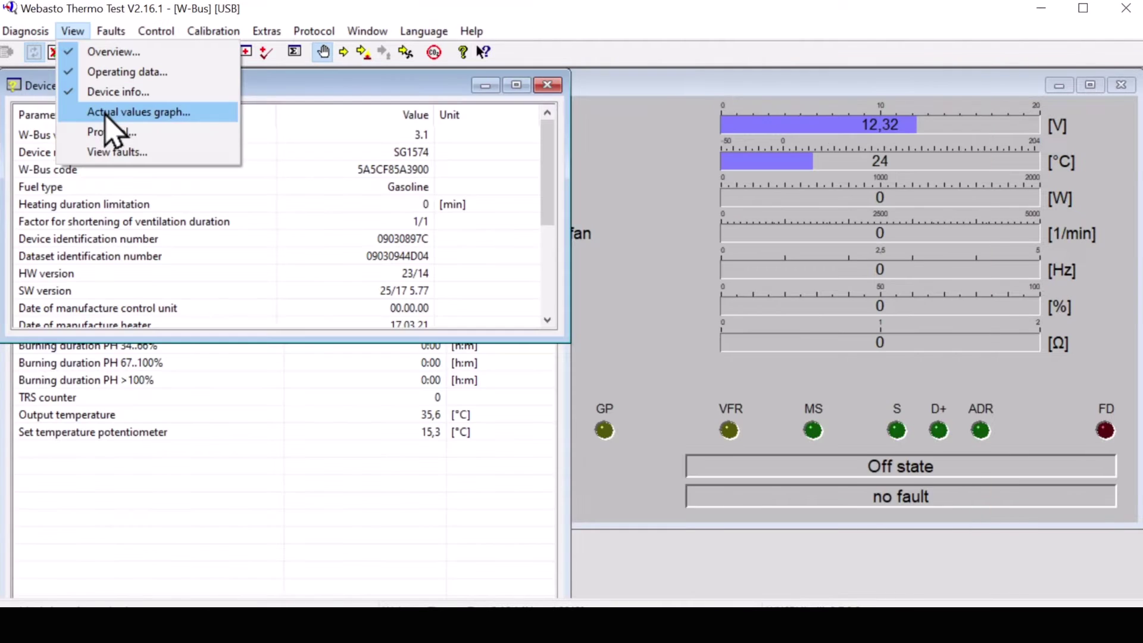
{"action": "left_click", "coordinate": [106, 112]}
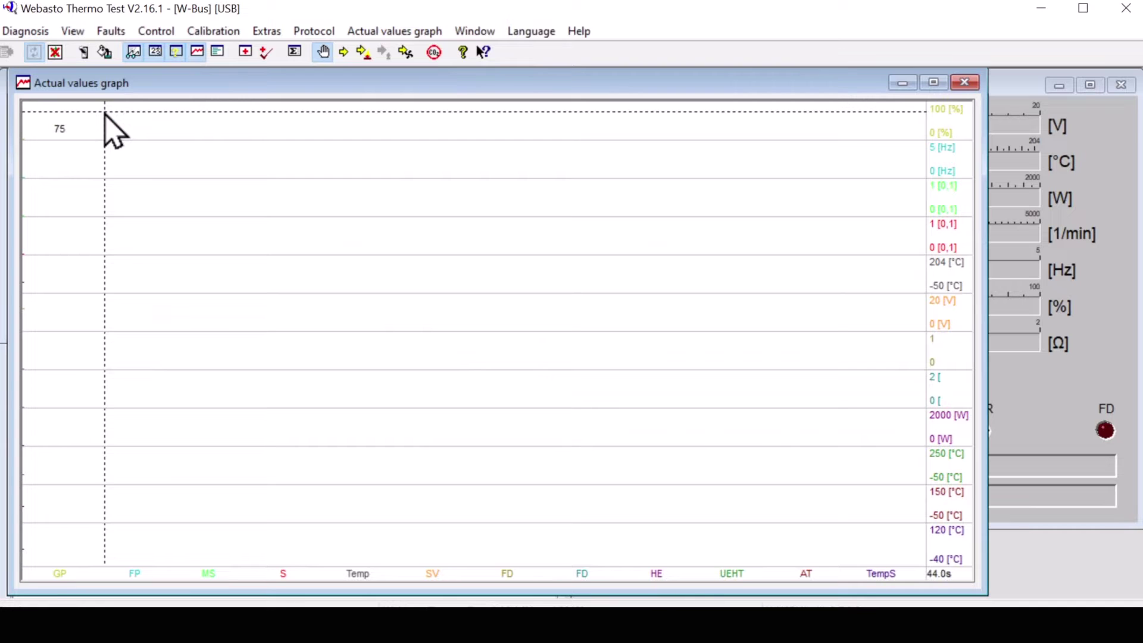
{"action": "left_click", "coordinate": [965, 83]}
- View the measurement protocol log, then close it
{"action": "left_click", "coordinate": [73, 31]}
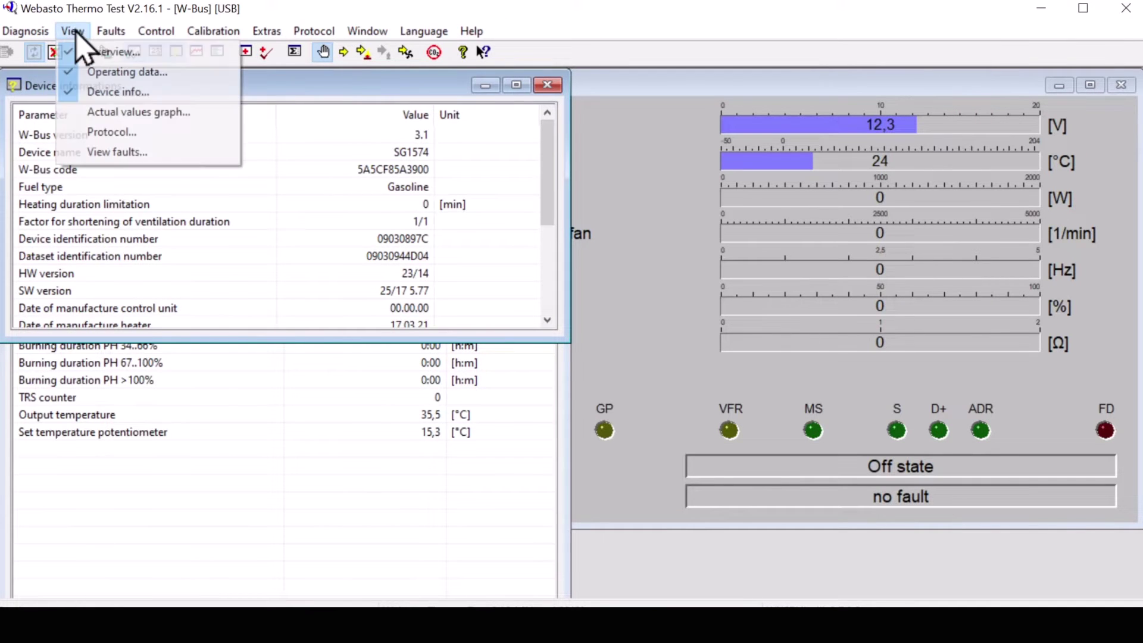
{"action": "left_click", "coordinate": [100, 133]}
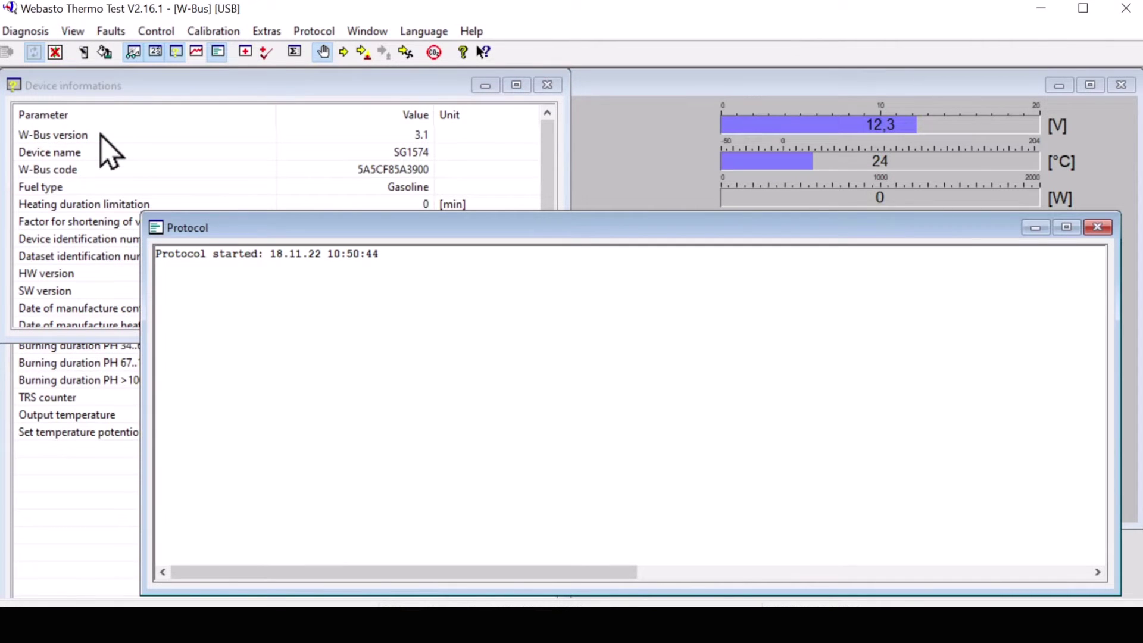
{"action": "left_click", "coordinate": [1105, 229]}
{"action": "left_click", "coordinate": [72, 33]}
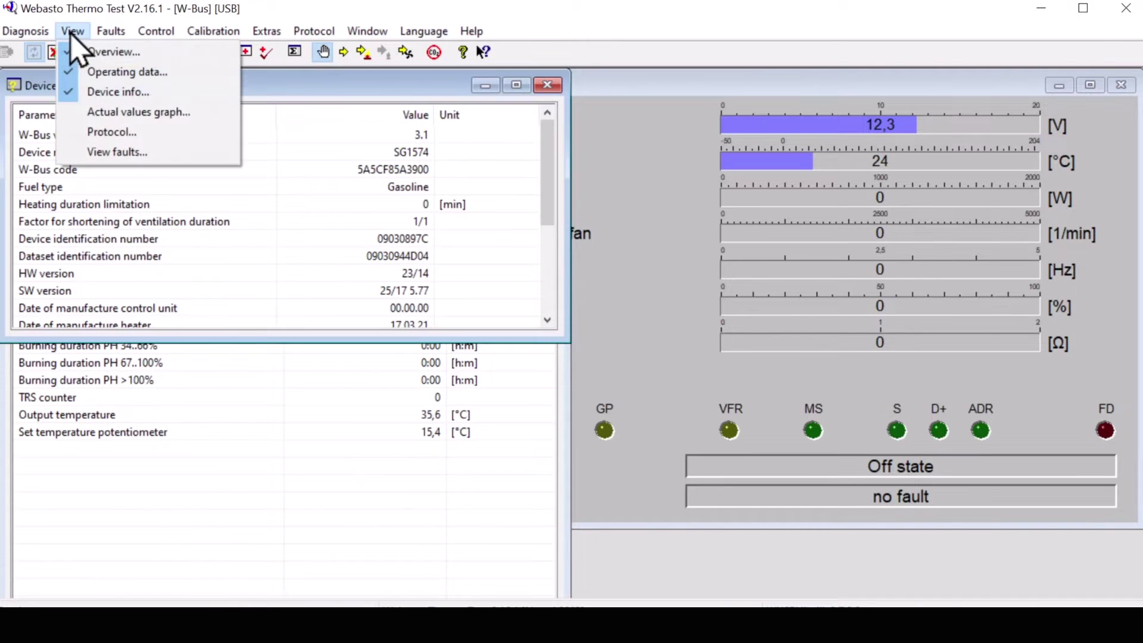
- Show the heater fault list, close it, and check the Faults menu
{"action": "left_click", "coordinate": [114, 153]}
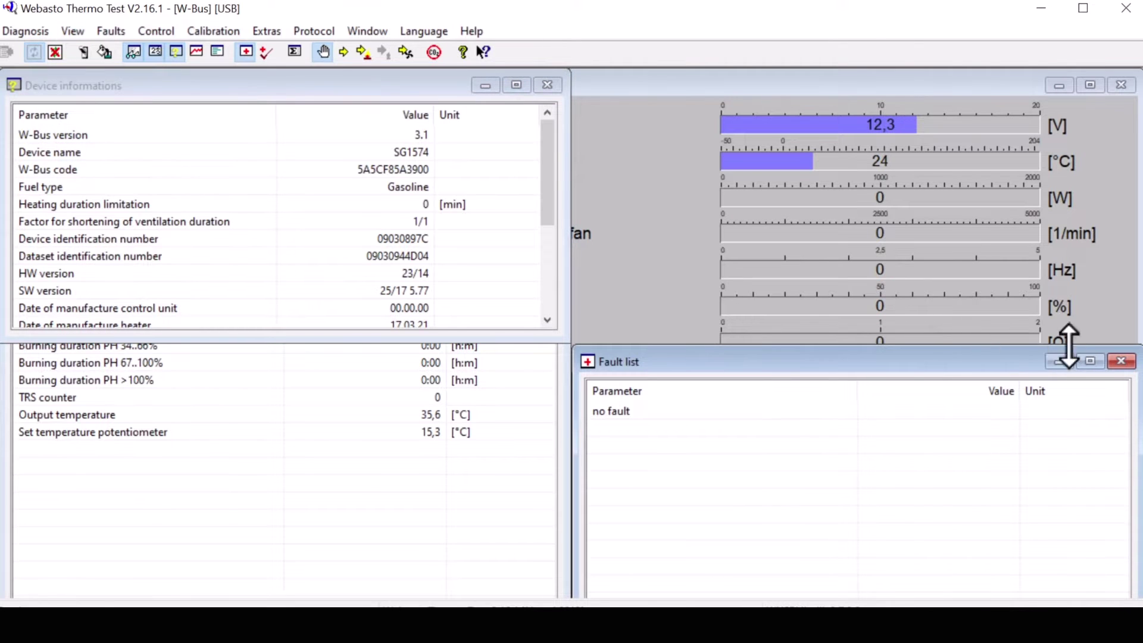
{"action": "left_click", "coordinate": [1122, 361]}
{"action": "left_click", "coordinate": [111, 31]}
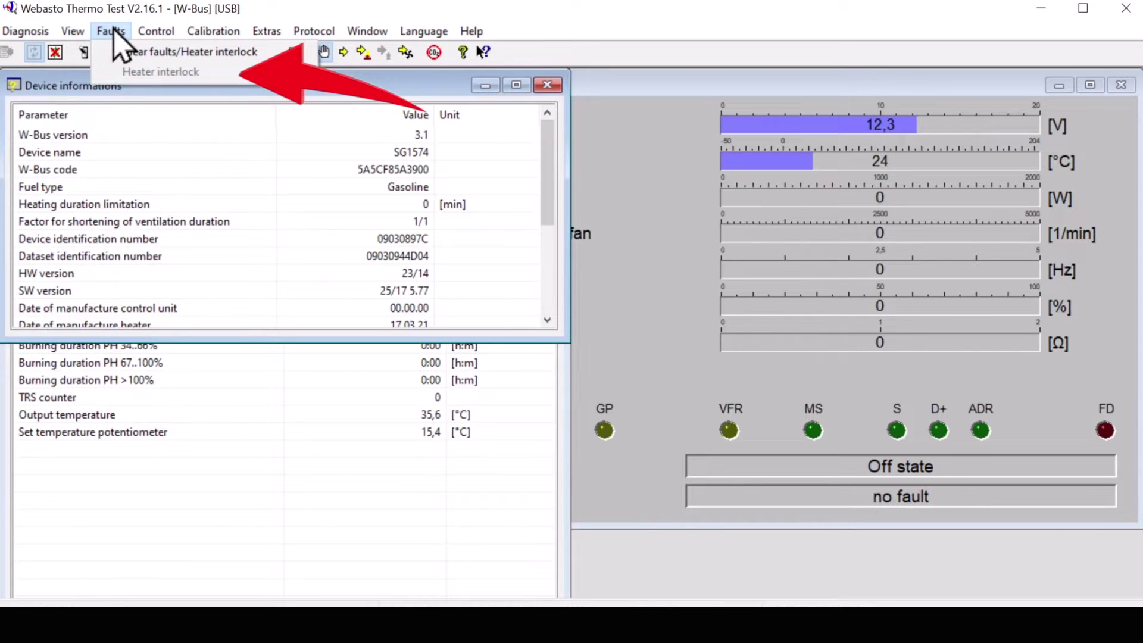
{"action": "left_click", "coordinate": [114, 30]}
- Switch the heater on with Control > On and bring the Overview window forward
{"action": "left_click", "coordinate": [160, 33]}
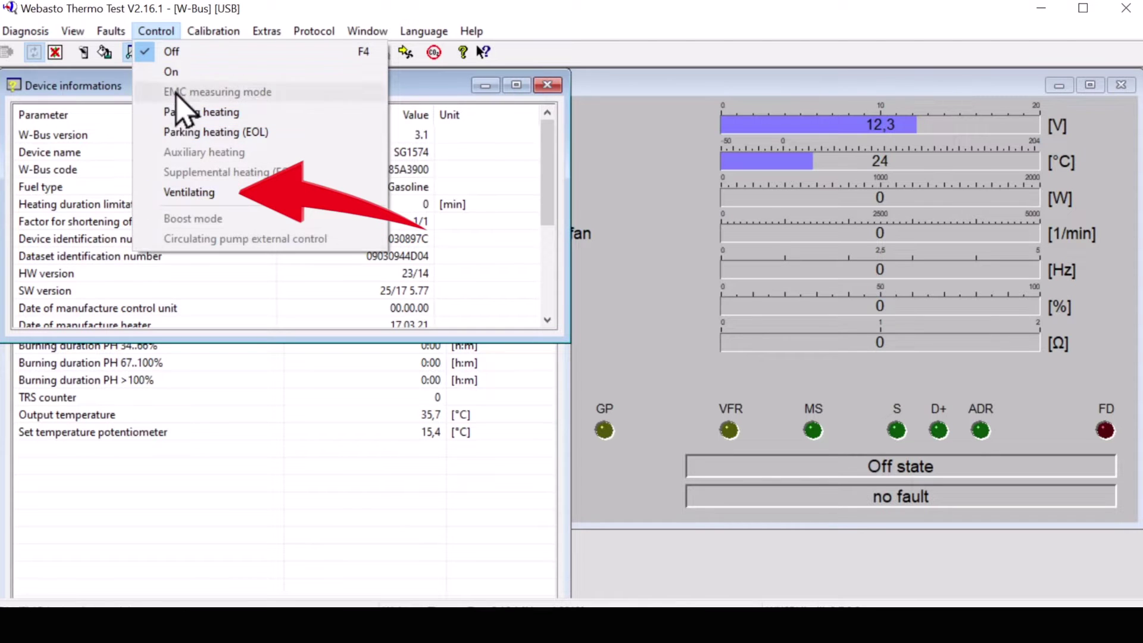
{"action": "left_click", "coordinate": [177, 76]}
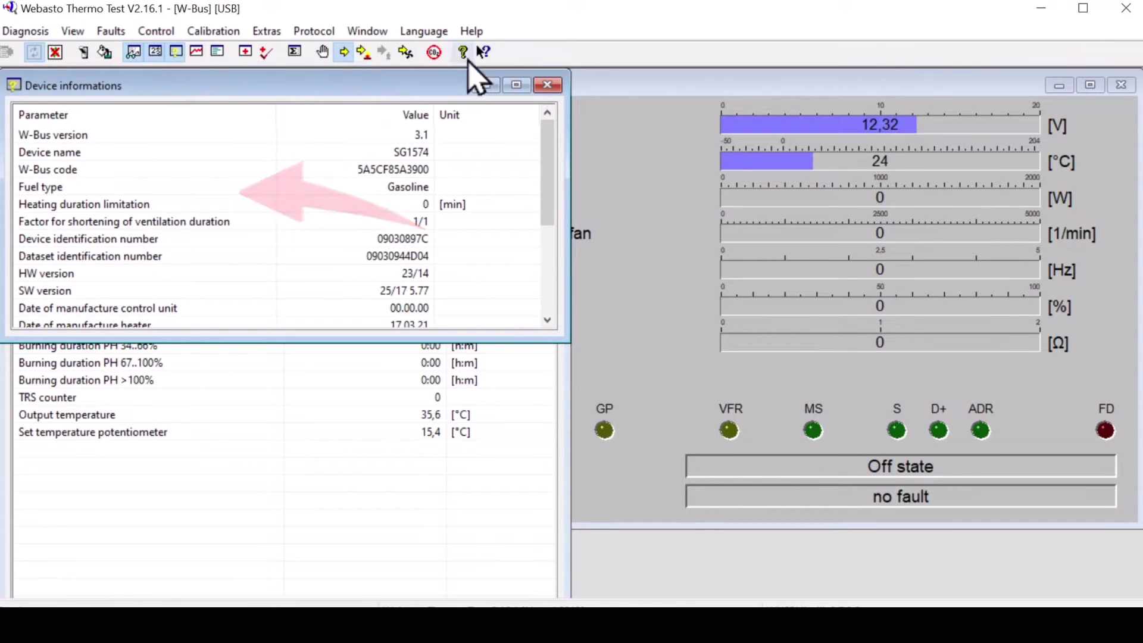
{"action": "left_click", "coordinate": [610, 85]}
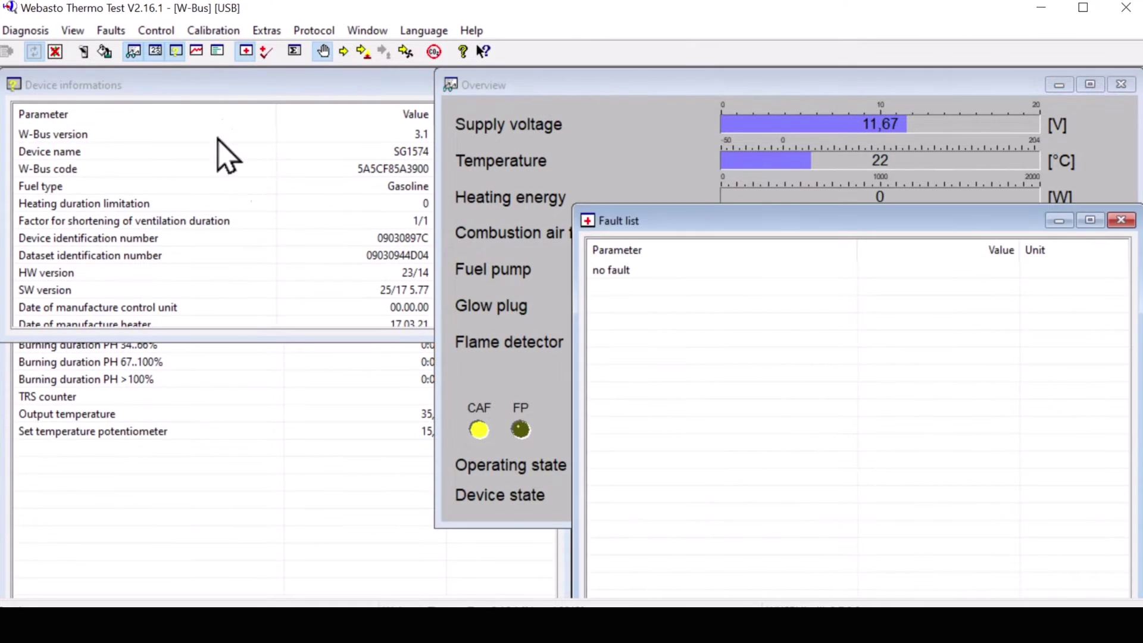
{"action": "left_click", "coordinate": [193, 30]}
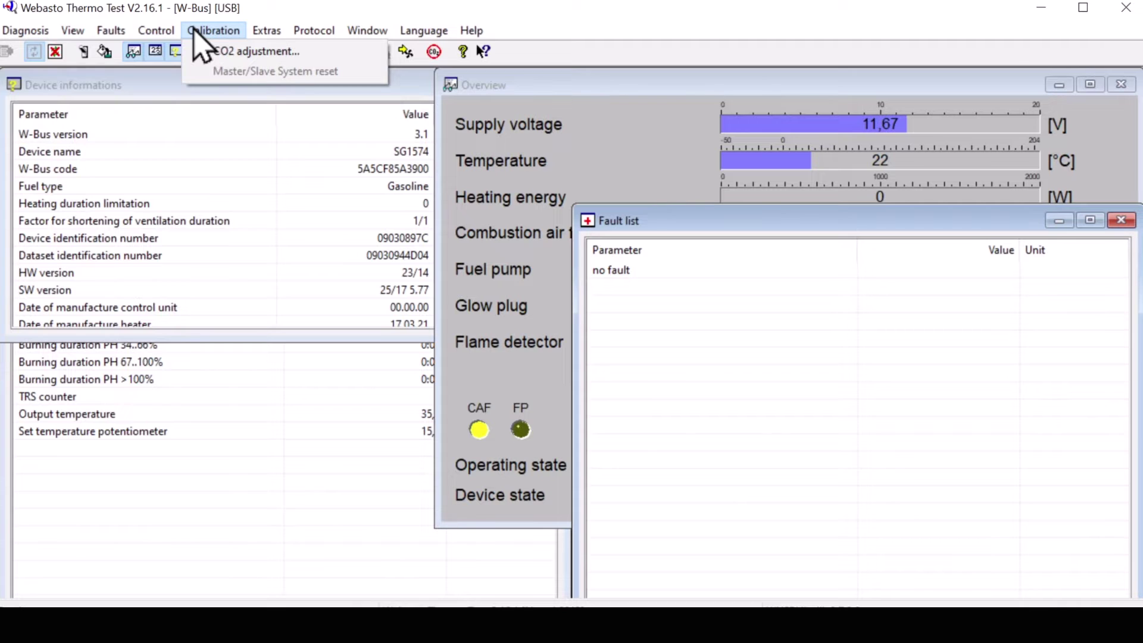
- Check the COM port selection under Extras and close it unchanged
{"action": "mouse_move", "coordinate": [258, 35]}
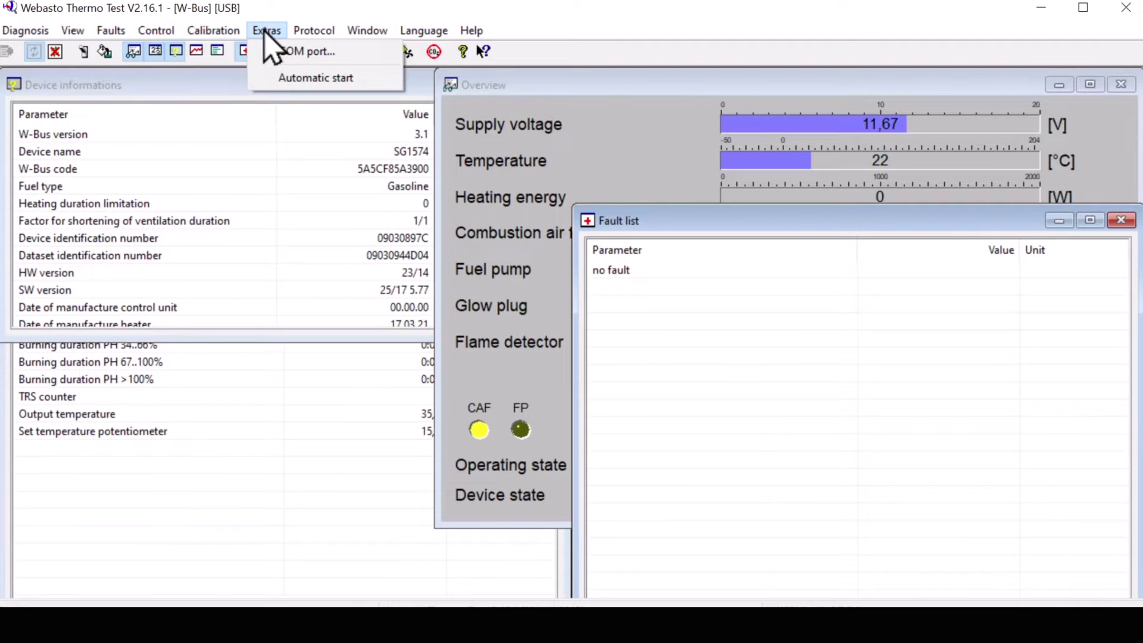
{"action": "left_click", "coordinate": [301, 54]}
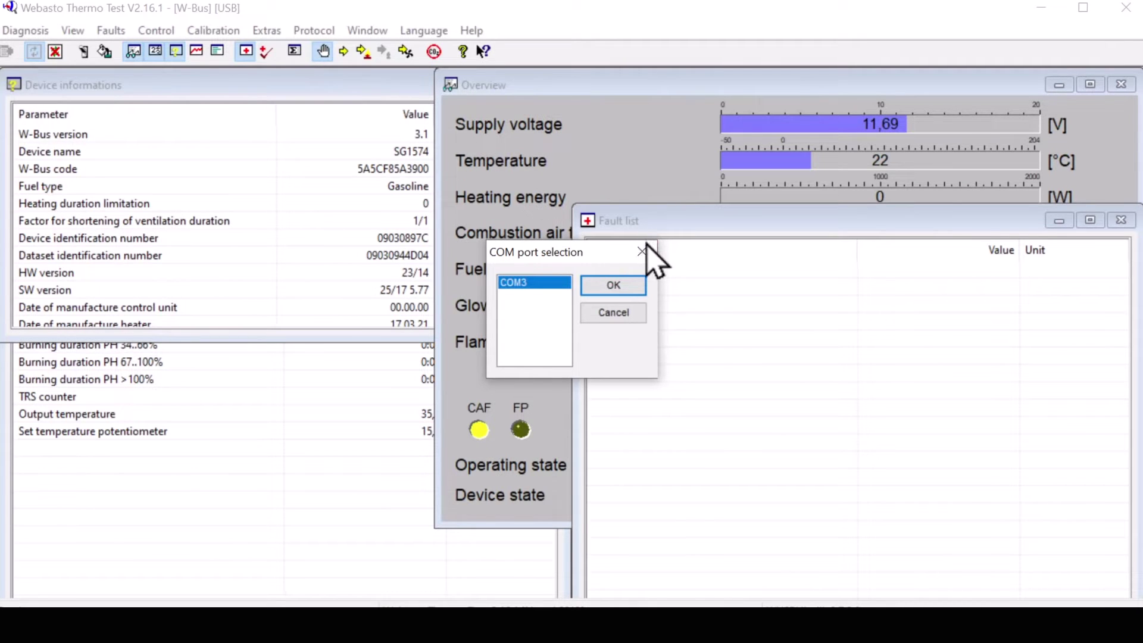
{"action": "left_click", "coordinate": [647, 251]}
- Tile the open windows into four panes, then cancel the Language dialog unchanged
{"action": "left_click", "coordinate": [307, 31]}
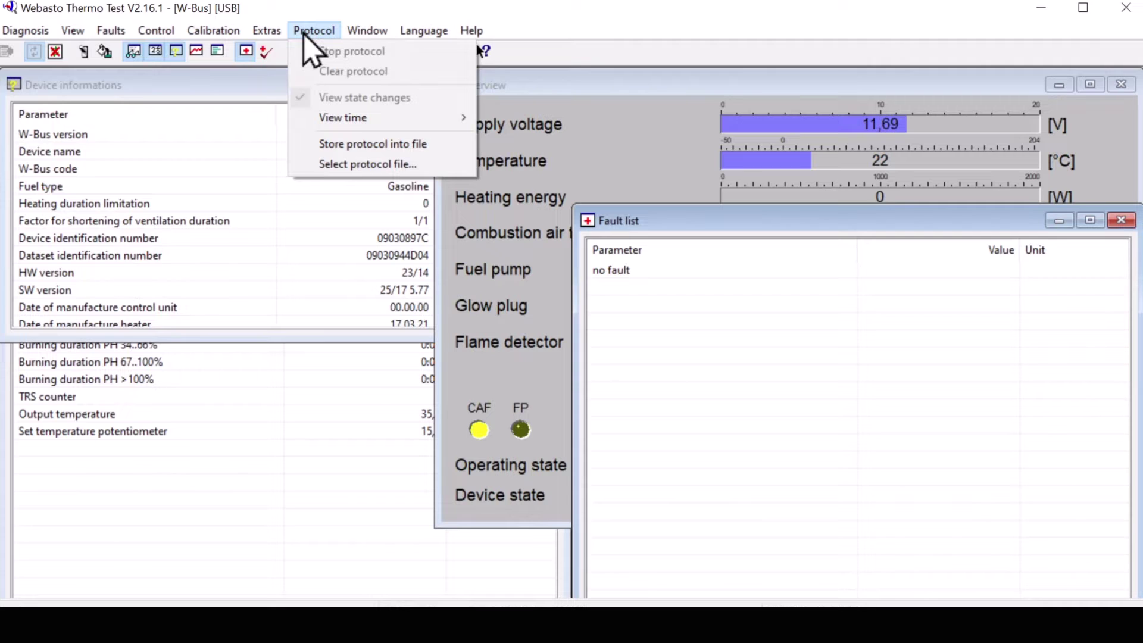
{"action": "mouse_move", "coordinate": [361, 35]}
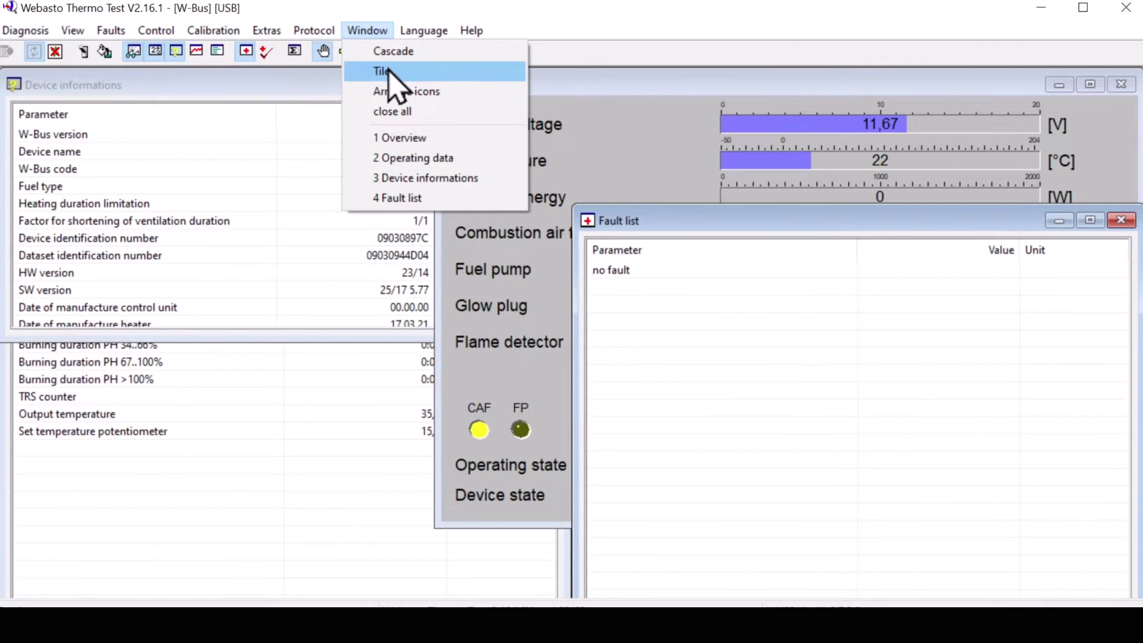
{"action": "left_click", "coordinate": [393, 84]}
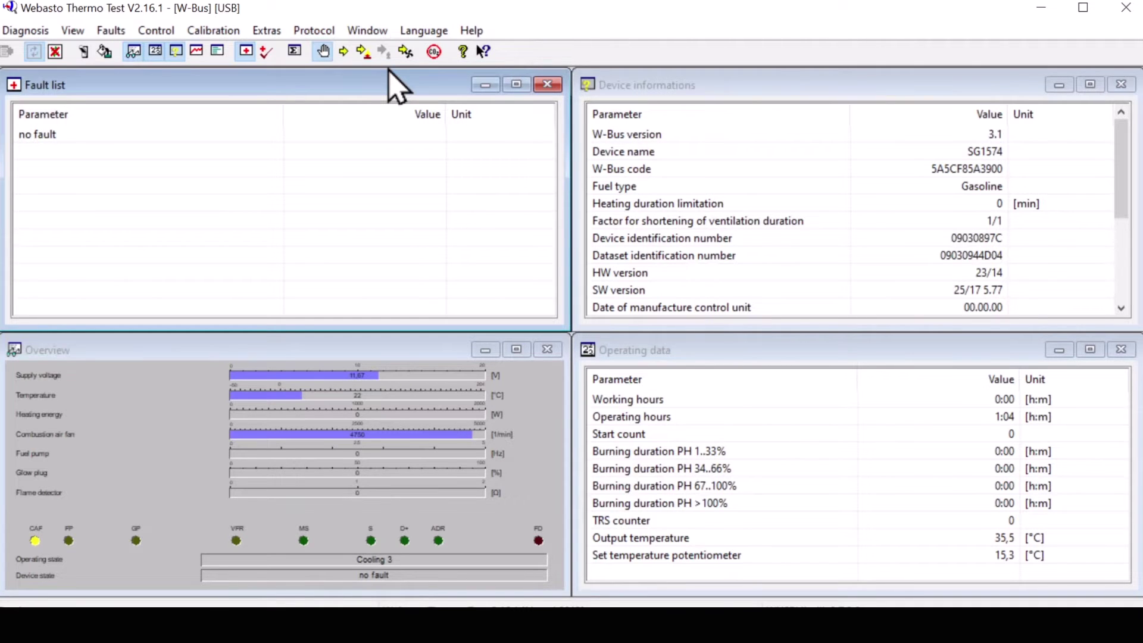
{"action": "left_click", "coordinate": [411, 32]}
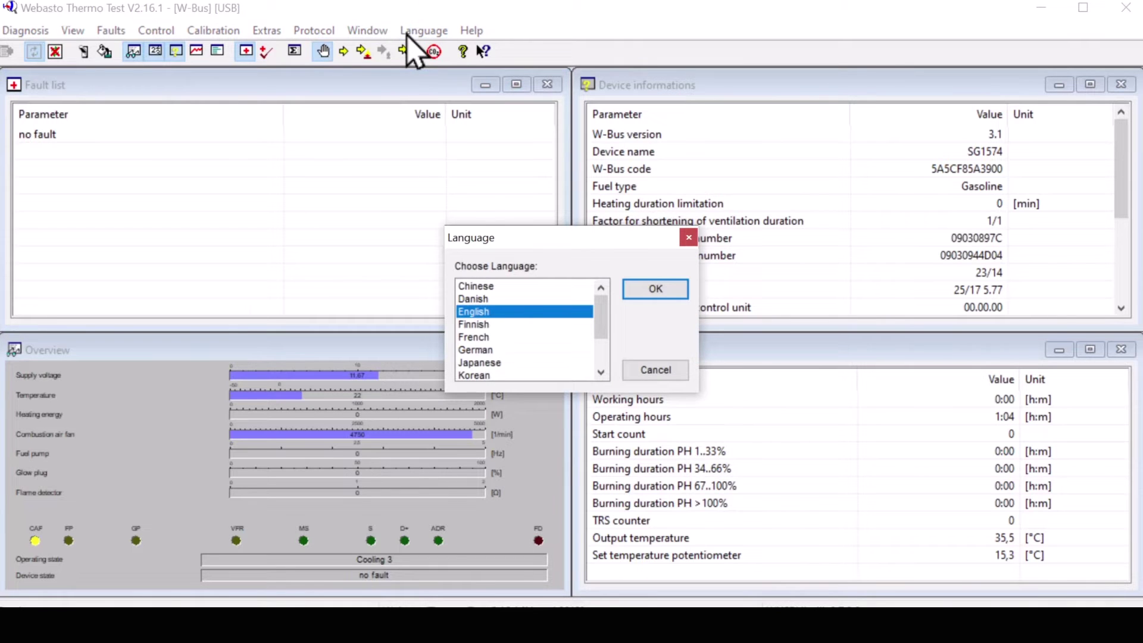
{"action": "left_click", "coordinate": [643, 370]}
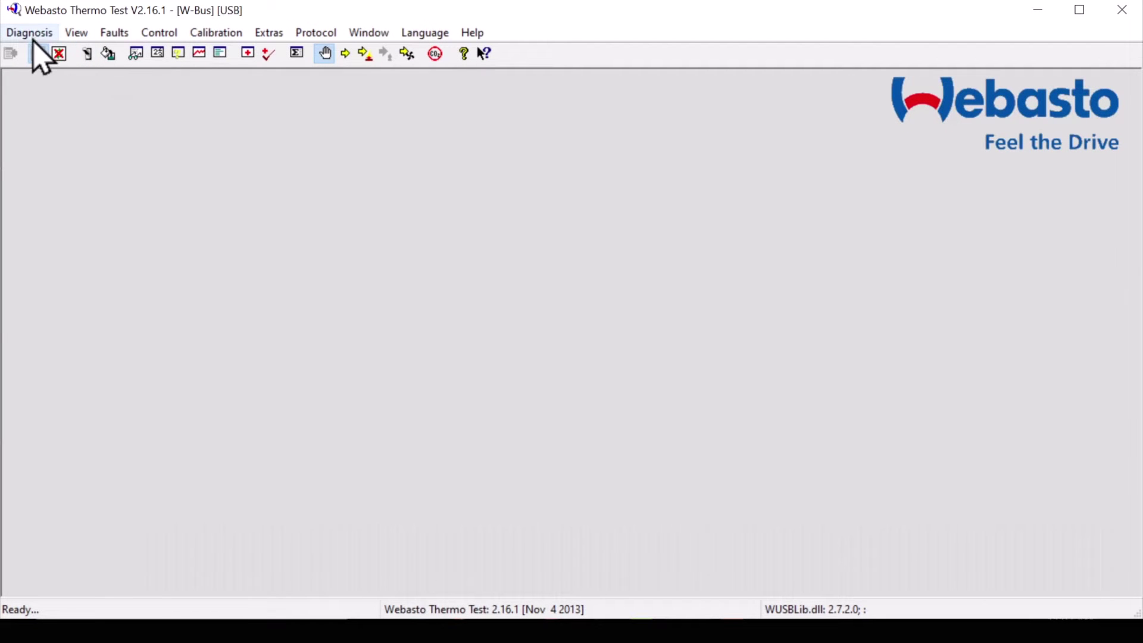
- Bring up the Diagnosis menu to generate the summary diagnosis report
{"action": "left_click", "coordinate": [26, 34]}
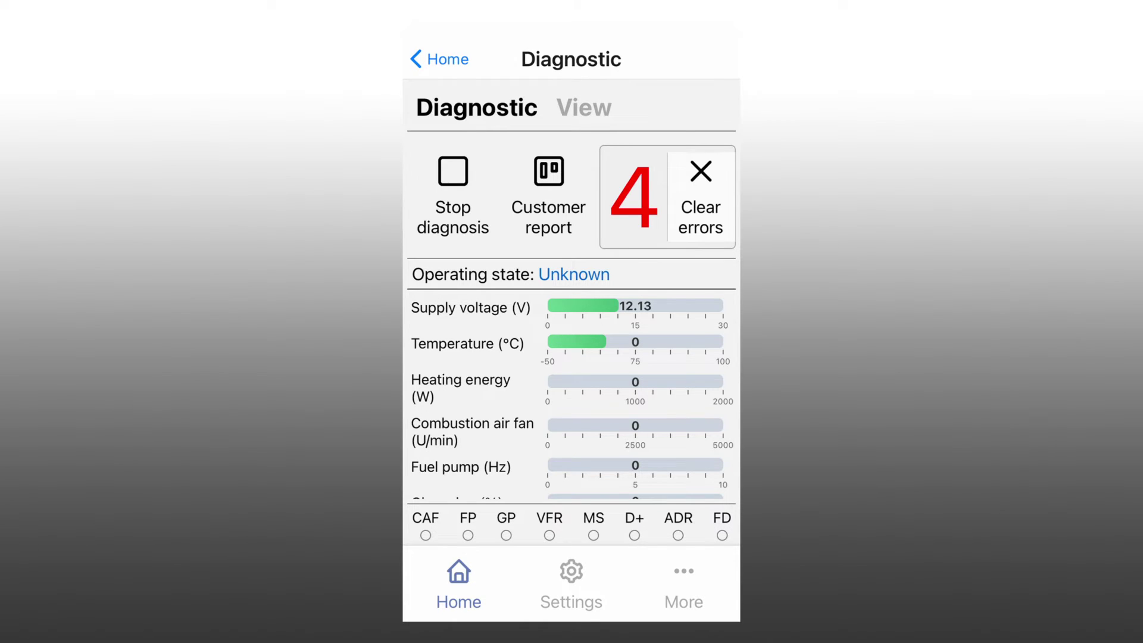
- Select the Customer report for PDF export
{"action": "left_click", "coordinate": [548, 196]}
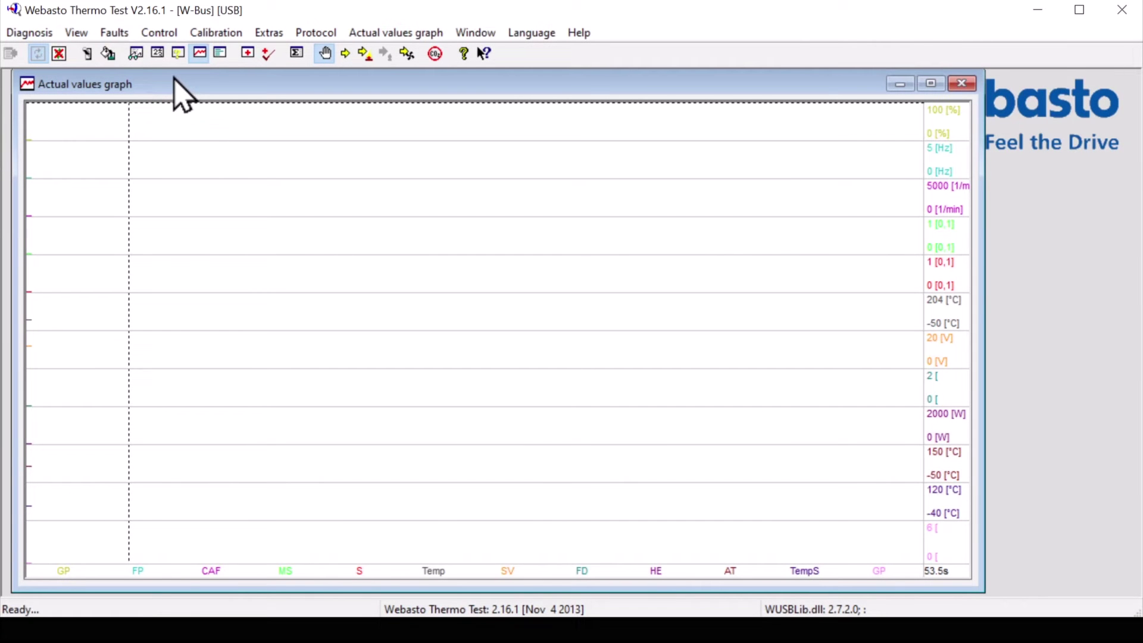
{"action": "left_click", "coordinate": [250, 143]}
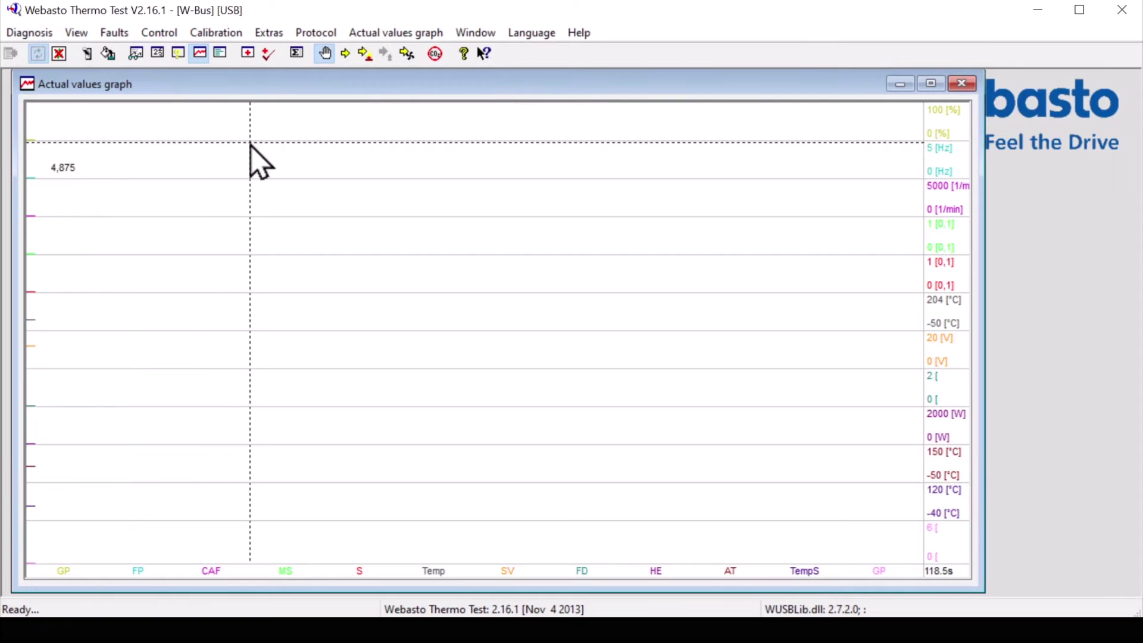
{"action": "right_click", "coordinate": [250, 143]}
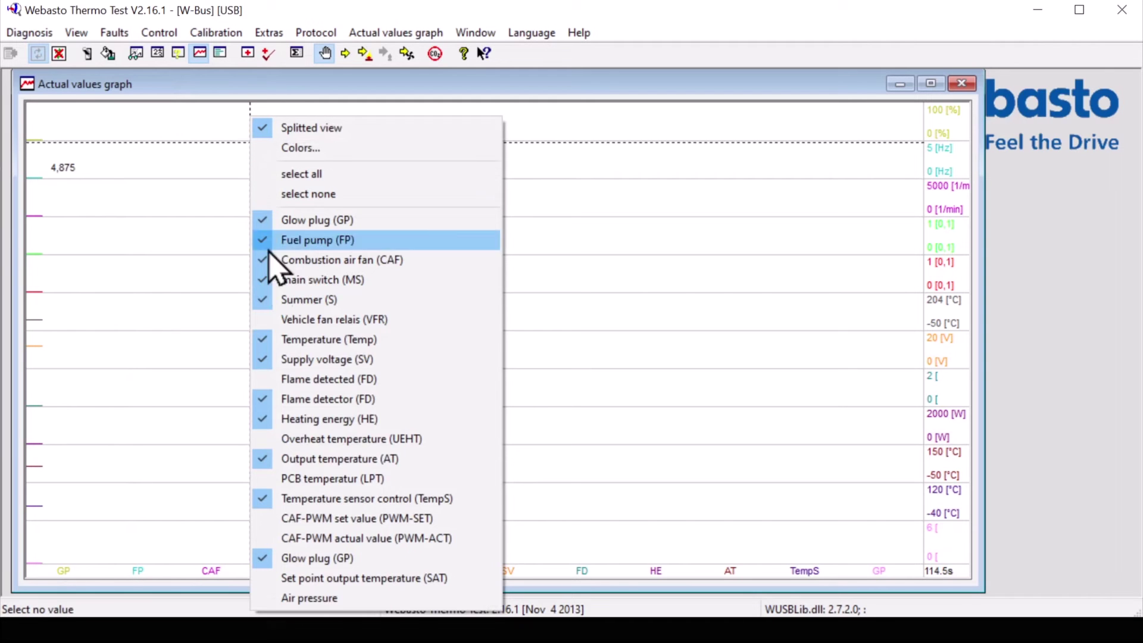
{"action": "left_click", "coordinate": [263, 300]}
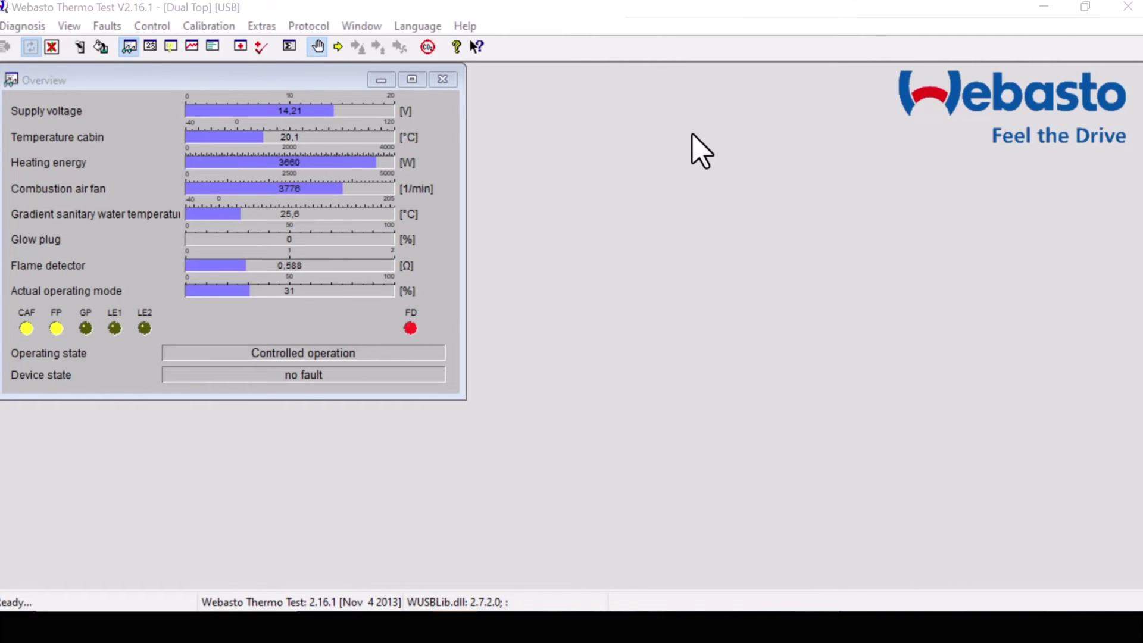
{"action": "left_click", "coordinate": [24, 28]}
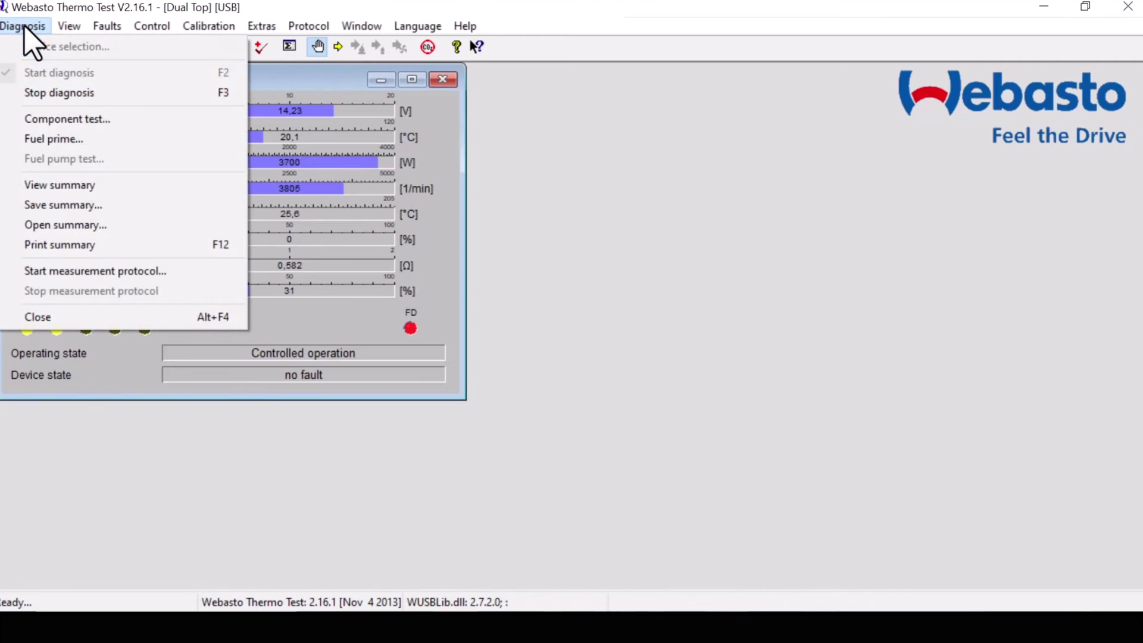
- Start a new measurement protocol named TEST with a 4-second write interval
{"action": "left_click", "coordinate": [45, 272]}
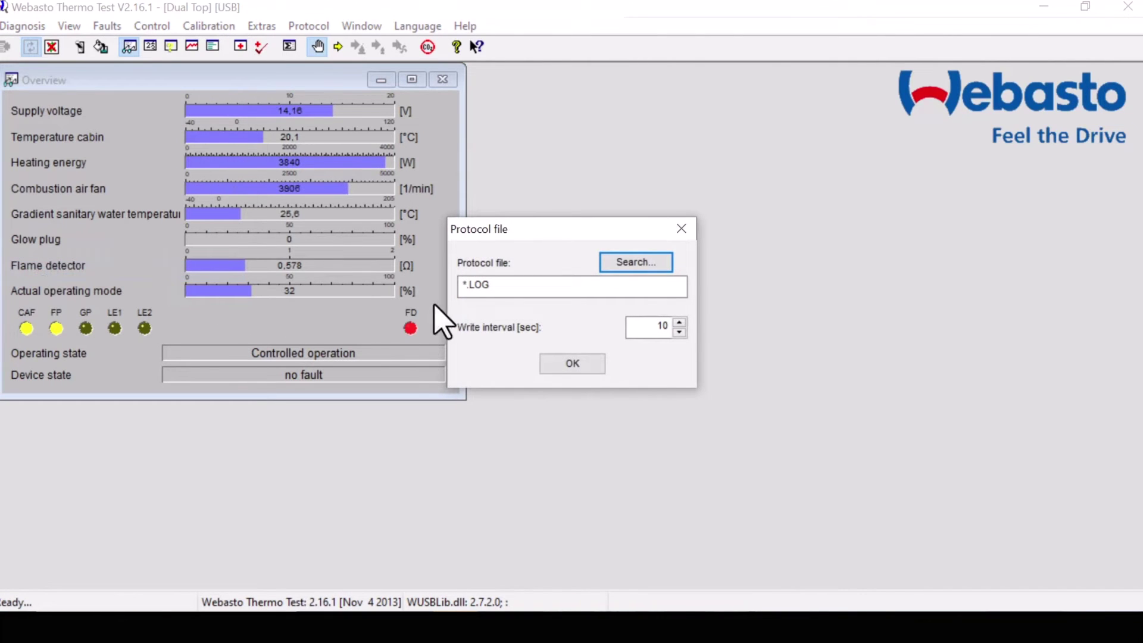
{"action": "left_click", "coordinate": [469, 292]}
{"action": "type", "text": "EST"}
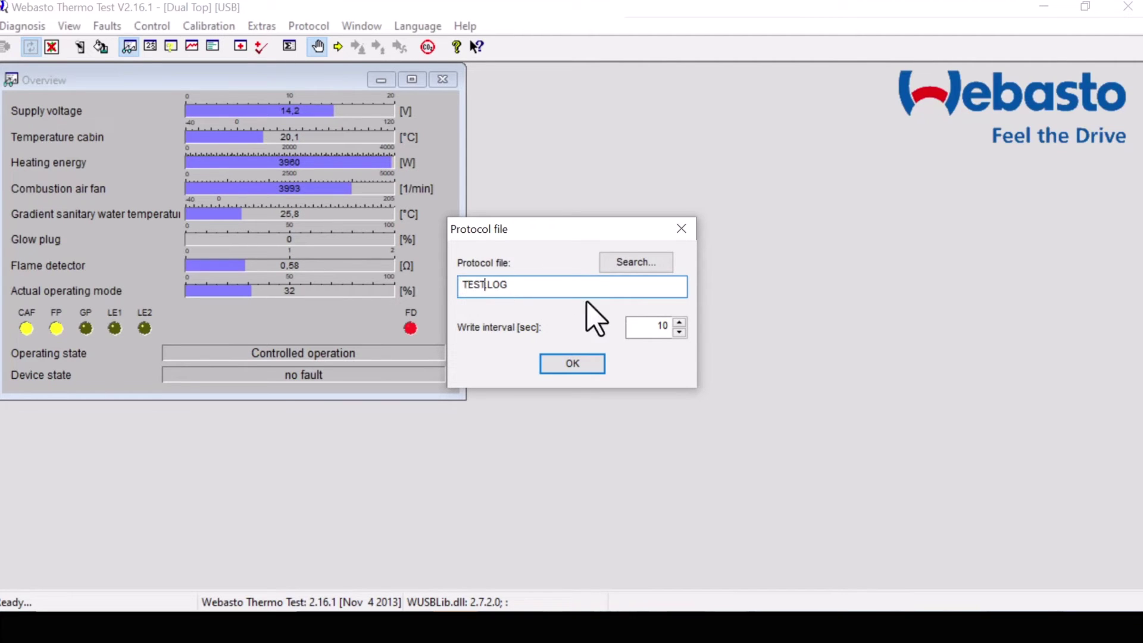
{"action": "left_click", "coordinate": [680, 333]}
{"action": "left_click", "coordinate": [680, 334]}
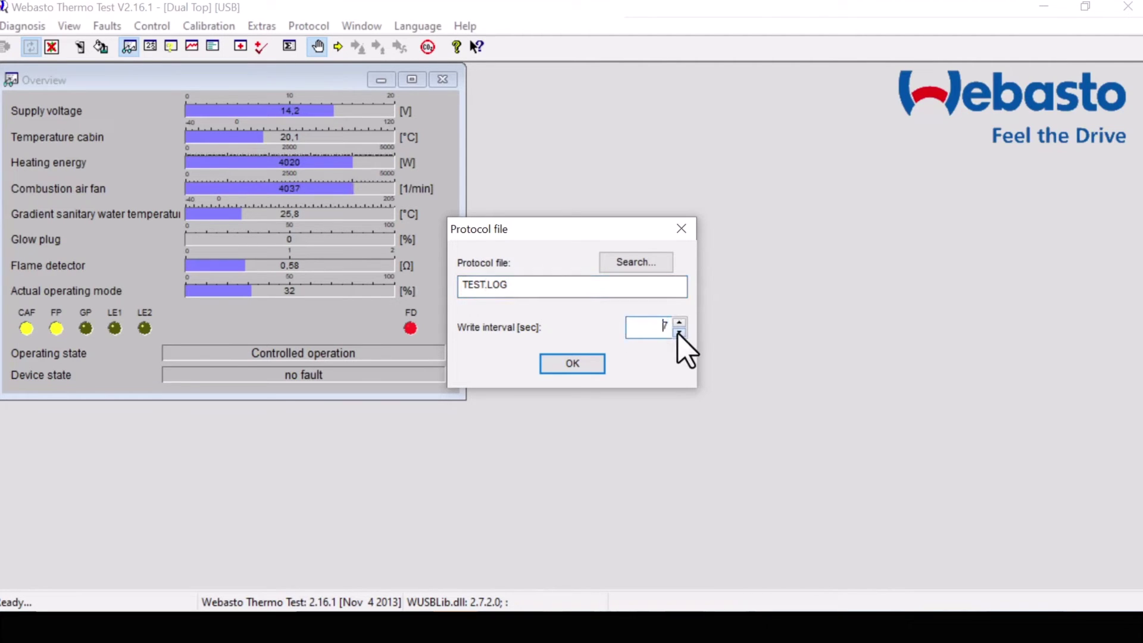
{"action": "left_click", "coordinate": [679, 333]}
{"action": "left_click", "coordinate": [679, 333]}
{"action": "left_click", "coordinate": [679, 333]}
- Save TEST.LOG to the chosen folder, start logging, and bring up test1.LOG in Notepad
{"action": "left_click", "coordinate": [628, 263]}
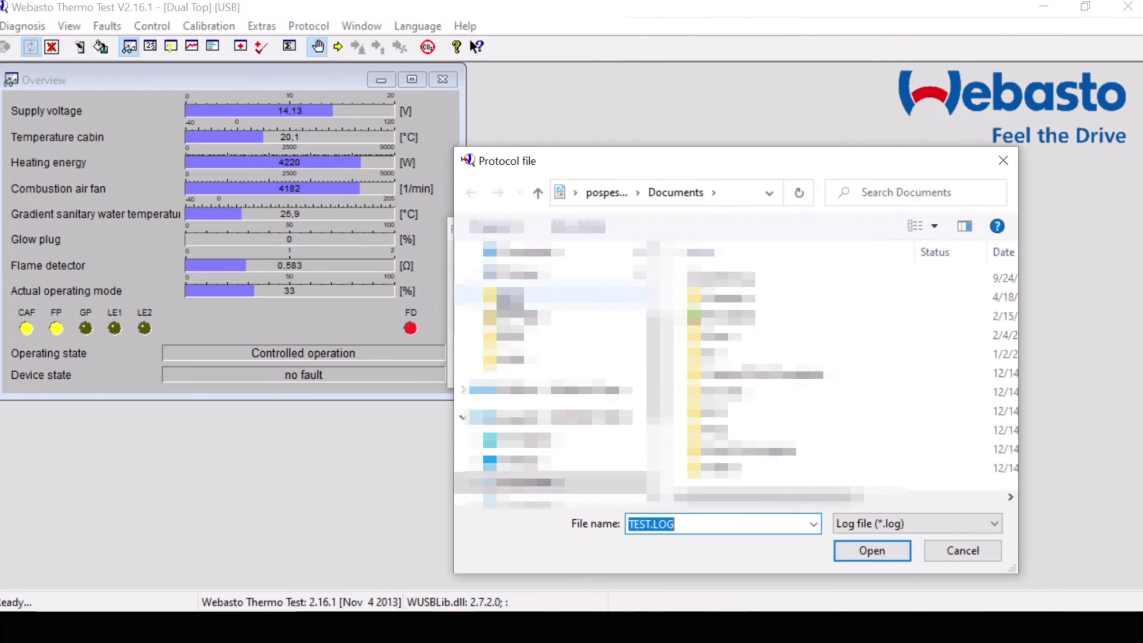
{"action": "left_click", "coordinate": [866, 555]}
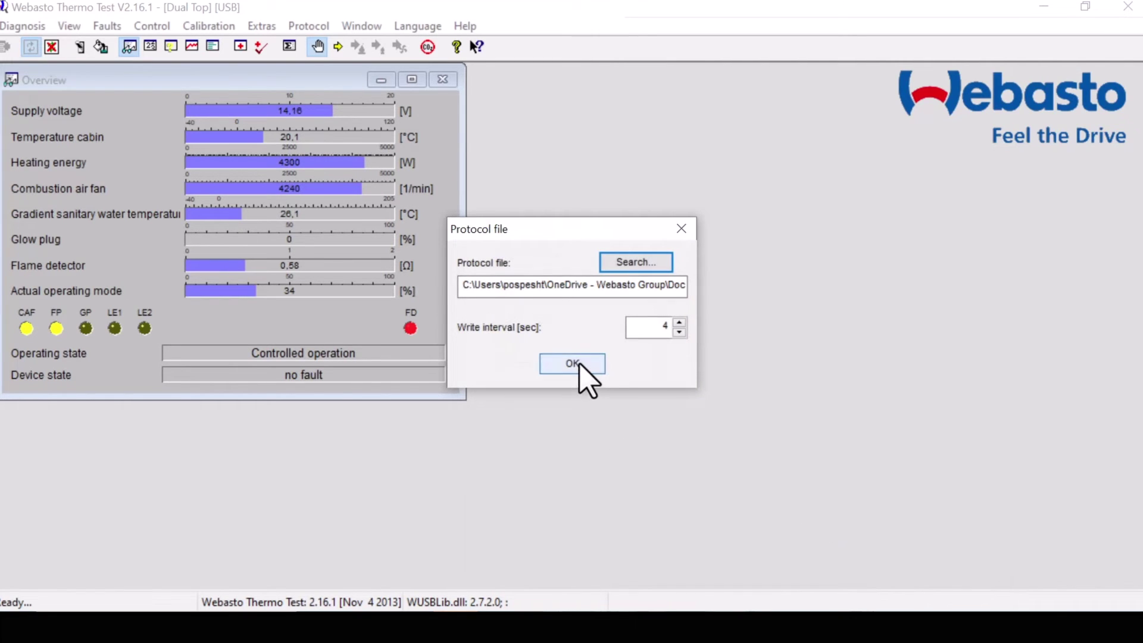
{"action": "left_click", "coordinate": [580, 365]}
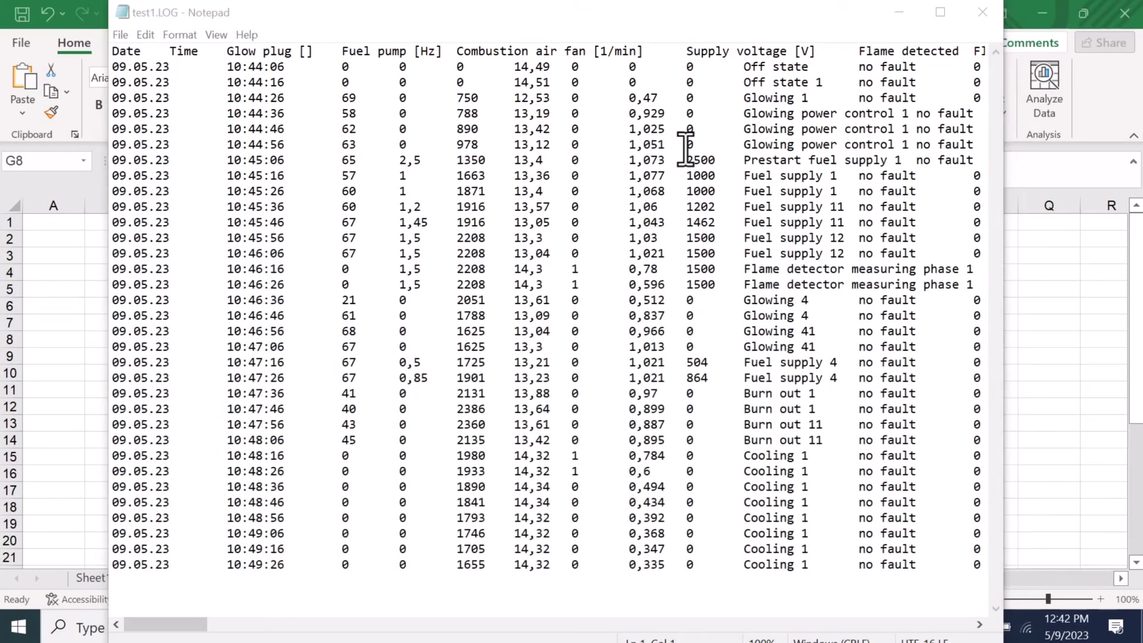
{"action": "left_click", "coordinate": [686, 146]}
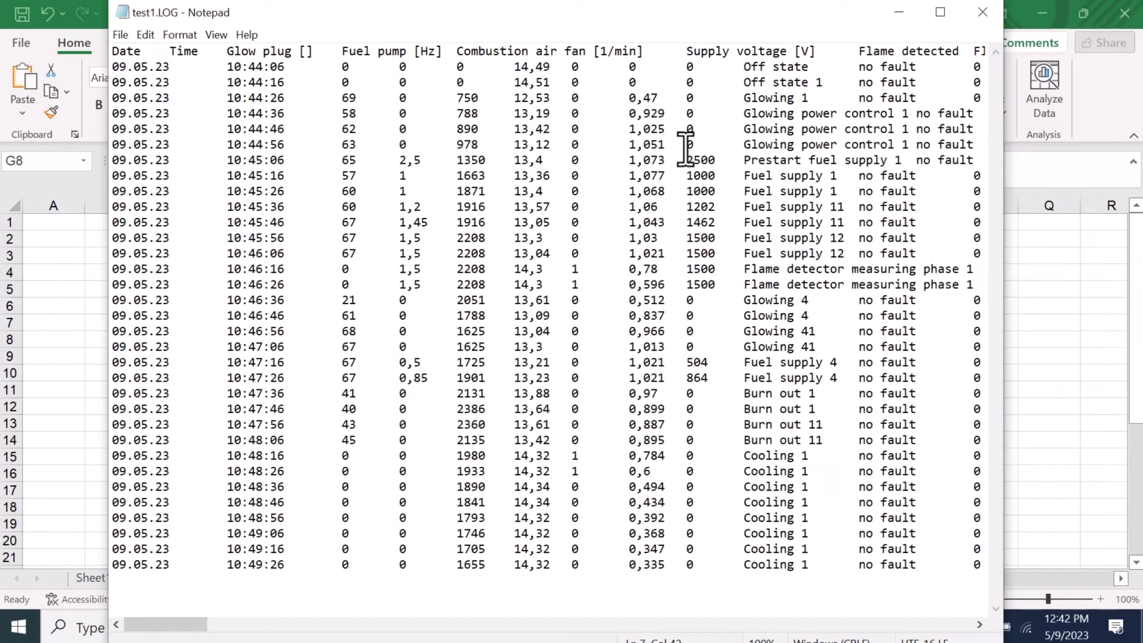
- Select and copy all of the test1.LOG text, then switch to Excel
{"action": "key", "text": "ctrl+a"}
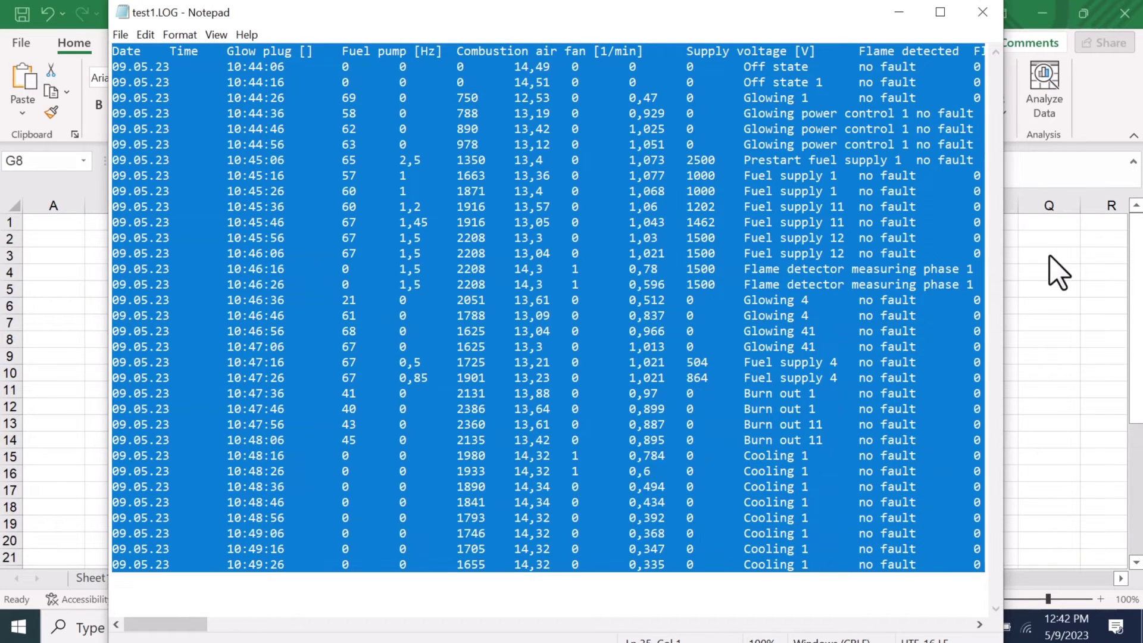
{"action": "key", "text": "alt+Tab"}
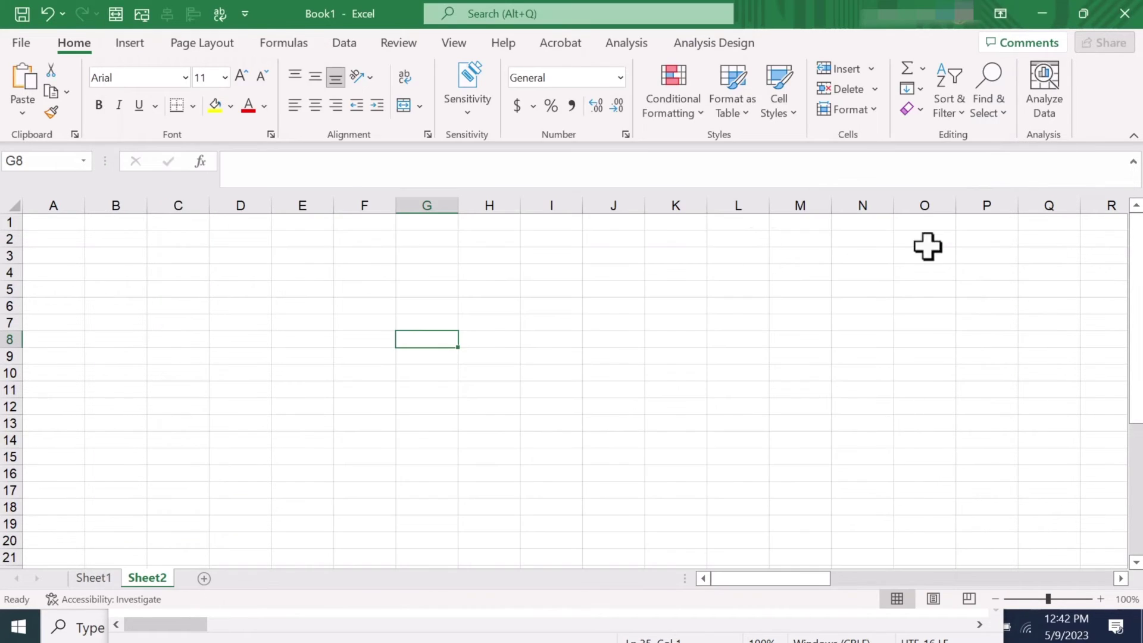
- Paste the log into Sheet2 at A1 and widen the Glow plug and Combustion air fan columns
{"action": "left_click", "coordinate": [64, 222]}
{"action": "key", "text": "ctrl+v"}
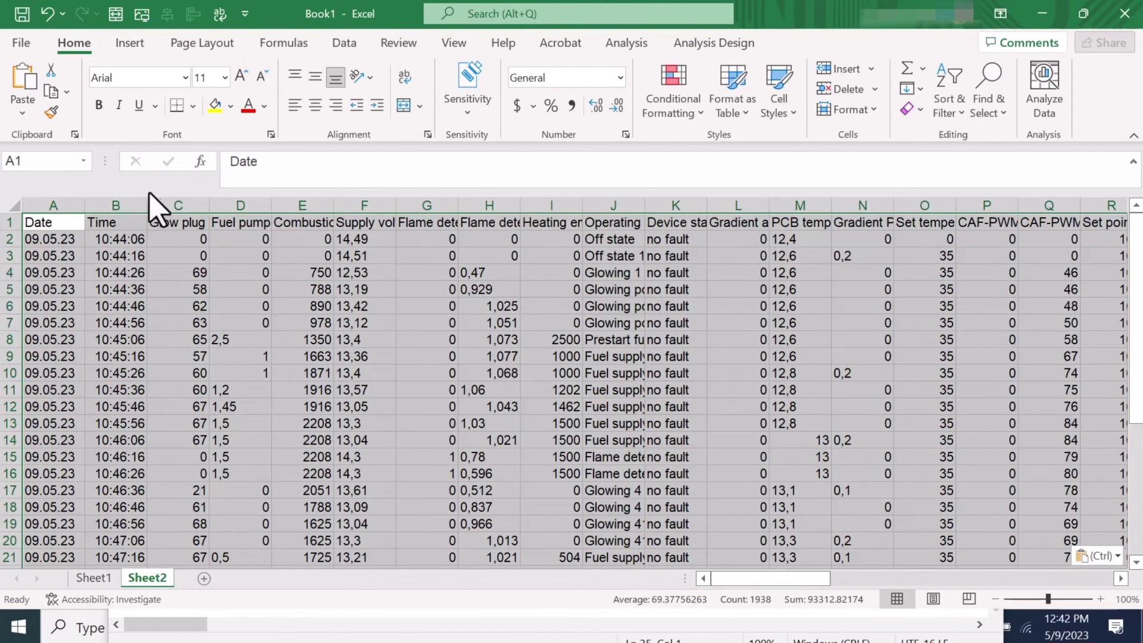
{"action": "left_click_drag", "start_coordinate": [209, 205], "coordinate": [239, 202]}
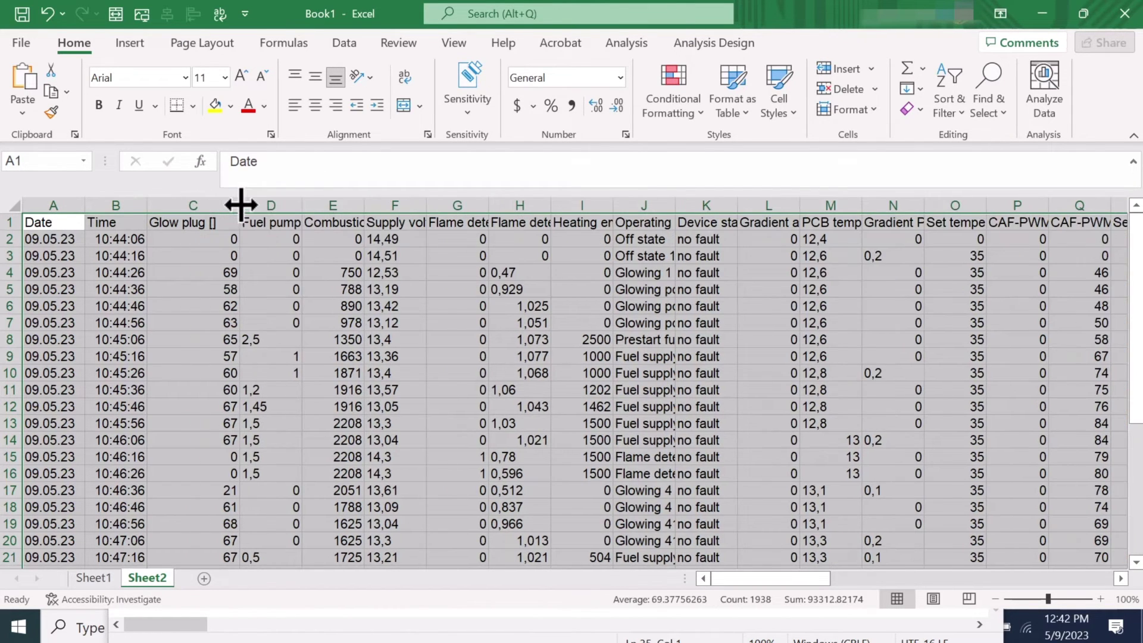
{"action": "left_click_drag", "start_coordinate": [362, 204], "coordinate": [414, 204]}
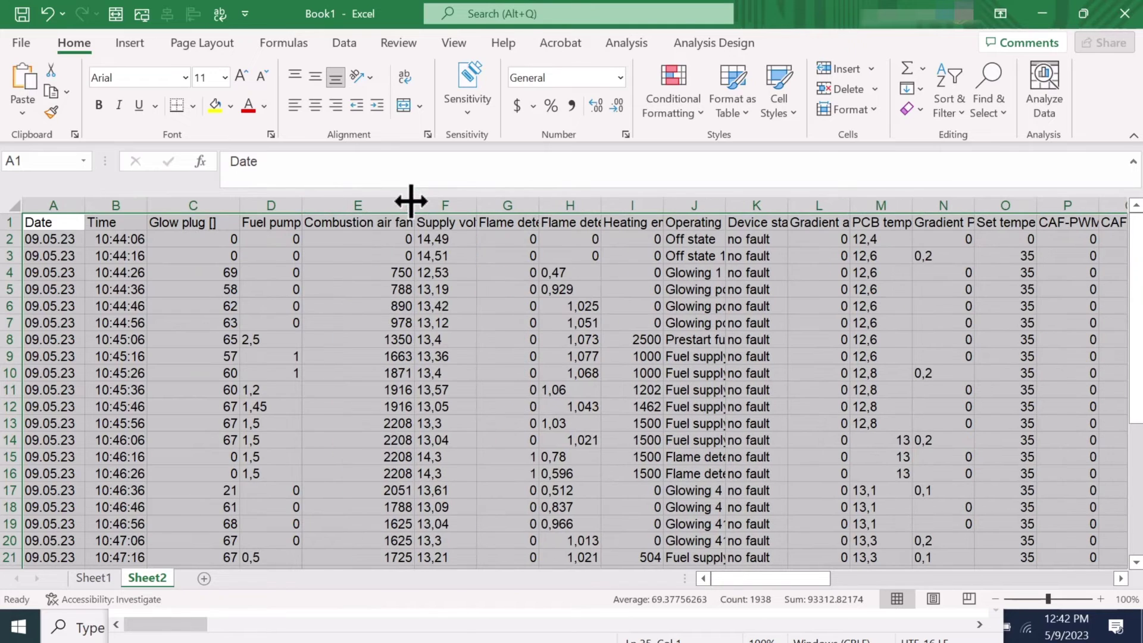
{"action": "left_click", "coordinate": [349, 297]}
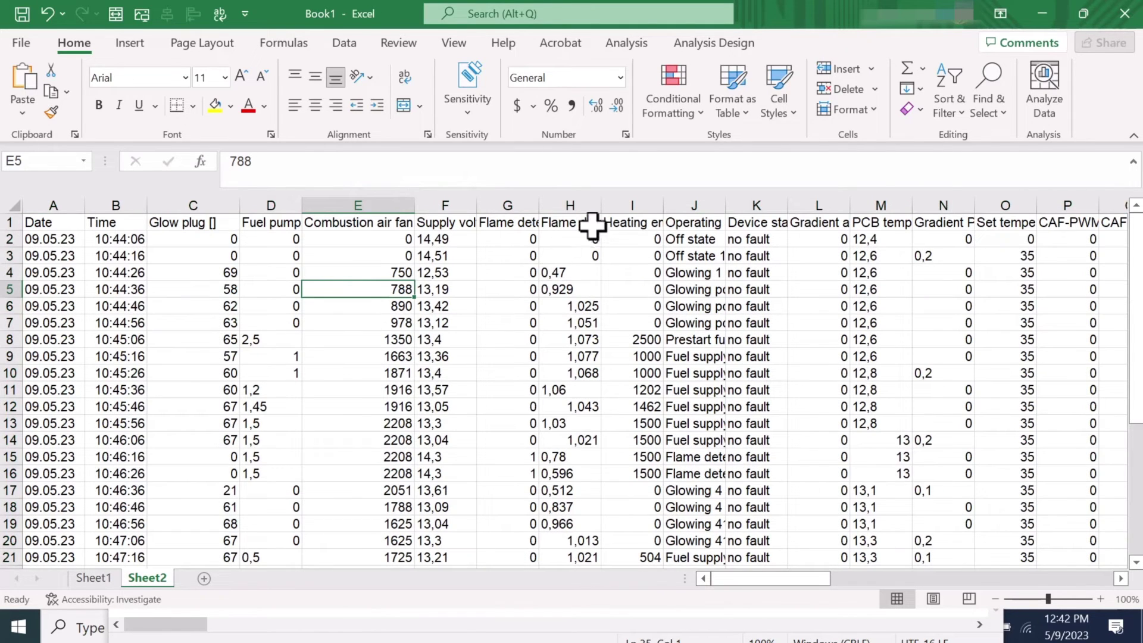
- Hide the Heating energy column I and columns L through N
{"action": "left_click", "coordinate": [619, 198]}
{"action": "right_click", "coordinate": [618, 205]}
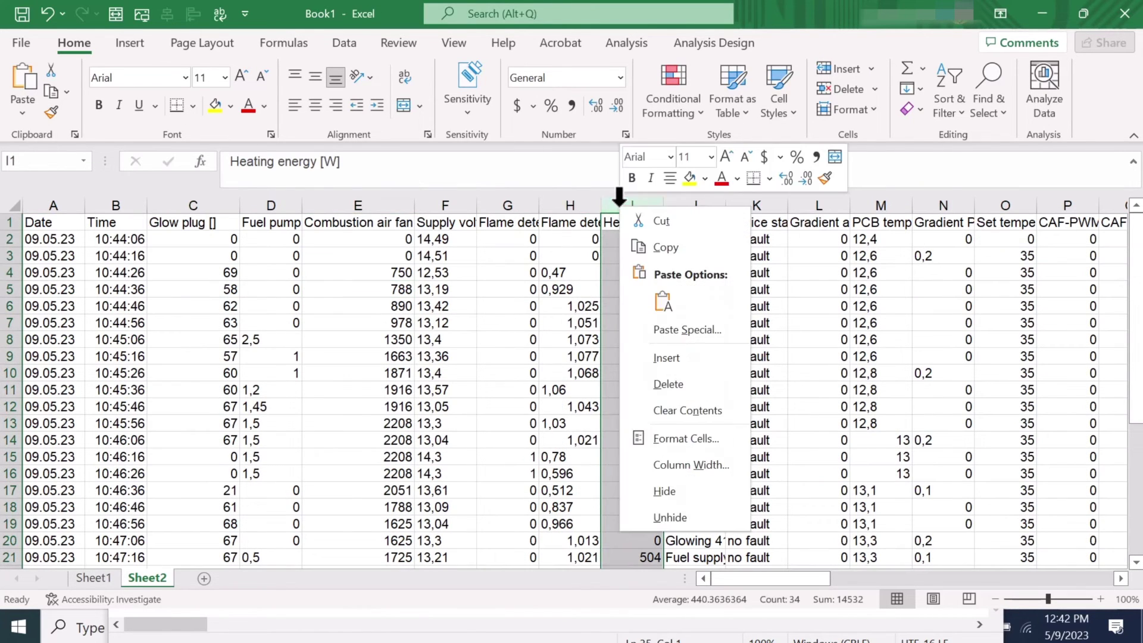
{"action": "left_click", "coordinate": [665, 491]}
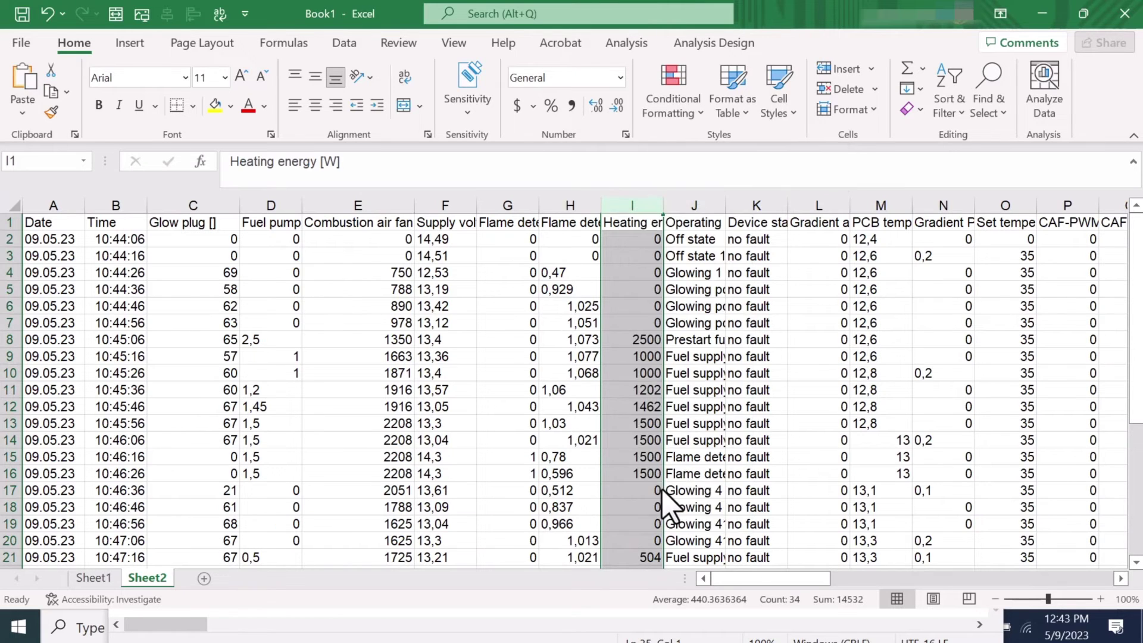
{"action": "left_click_drag", "start_coordinate": [740, 205], "coordinate": [860, 198]}
{"action": "right_click", "coordinate": [870, 193]}
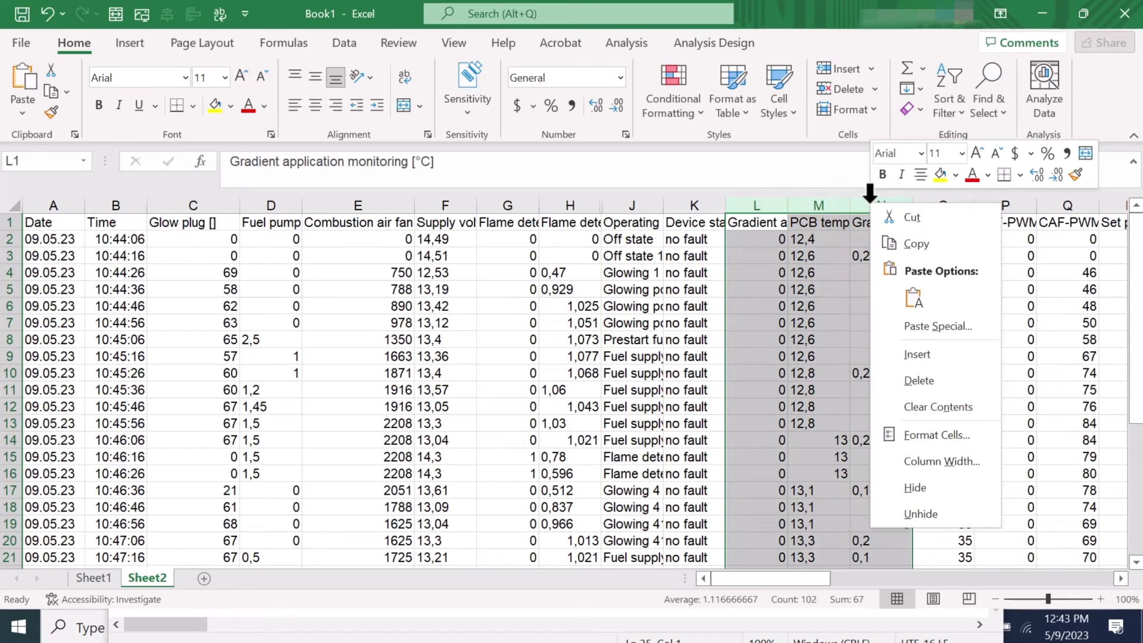
{"action": "left_click", "coordinate": [906, 484]}
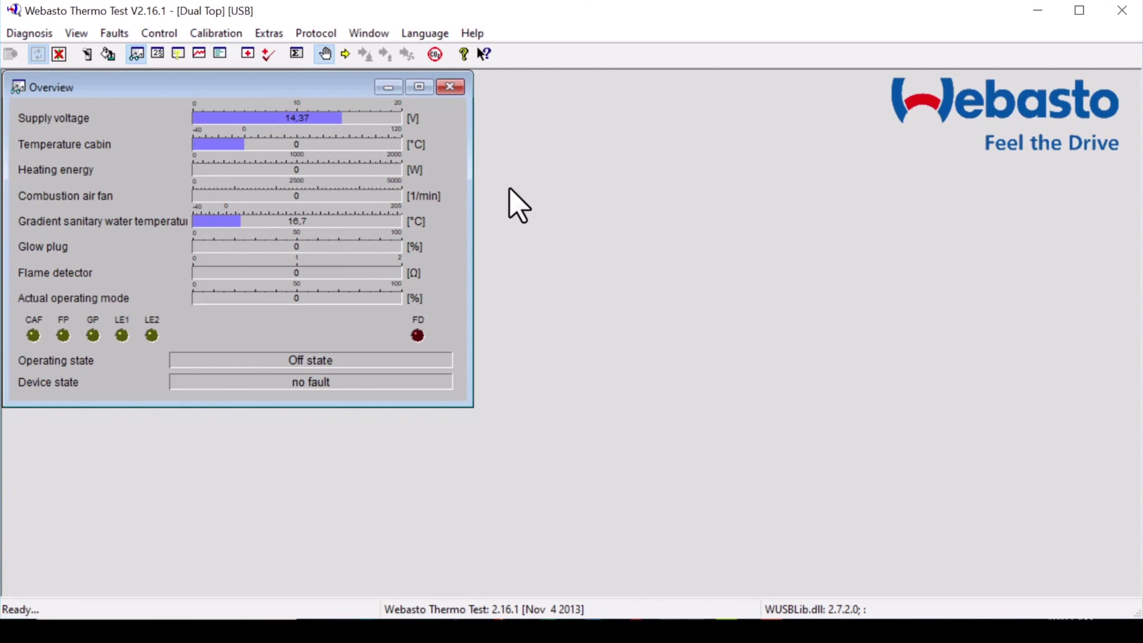
- Start CO2 adjustment from the Calibration menu so the current value 81 hex appears
{"action": "left_click", "coordinate": [200, 32]}
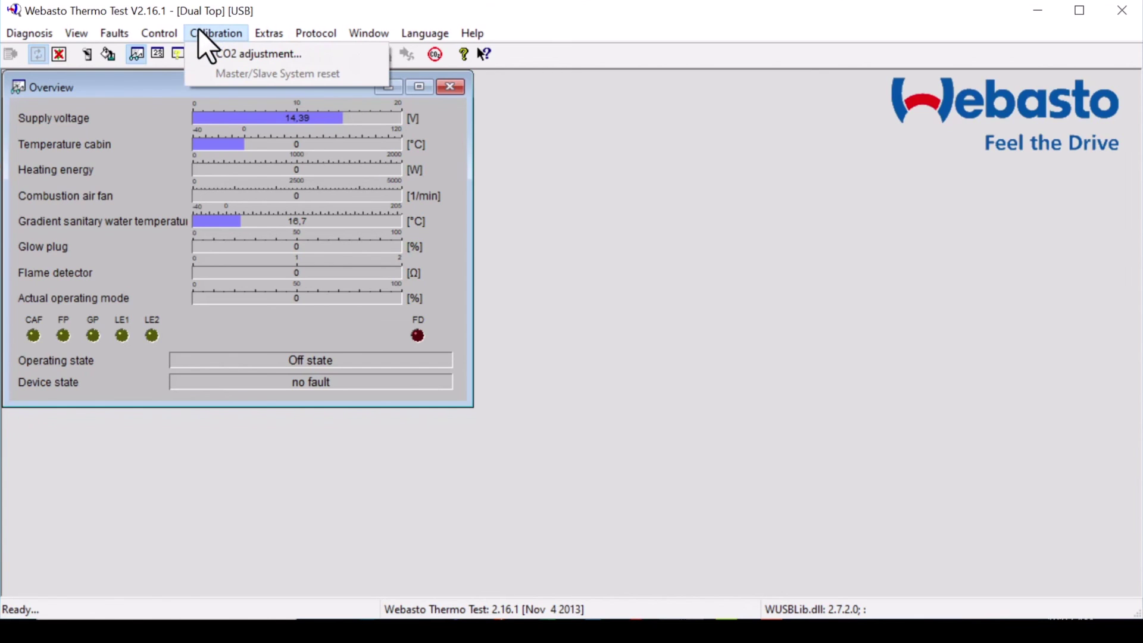
{"action": "left_click", "coordinate": [231, 54]}
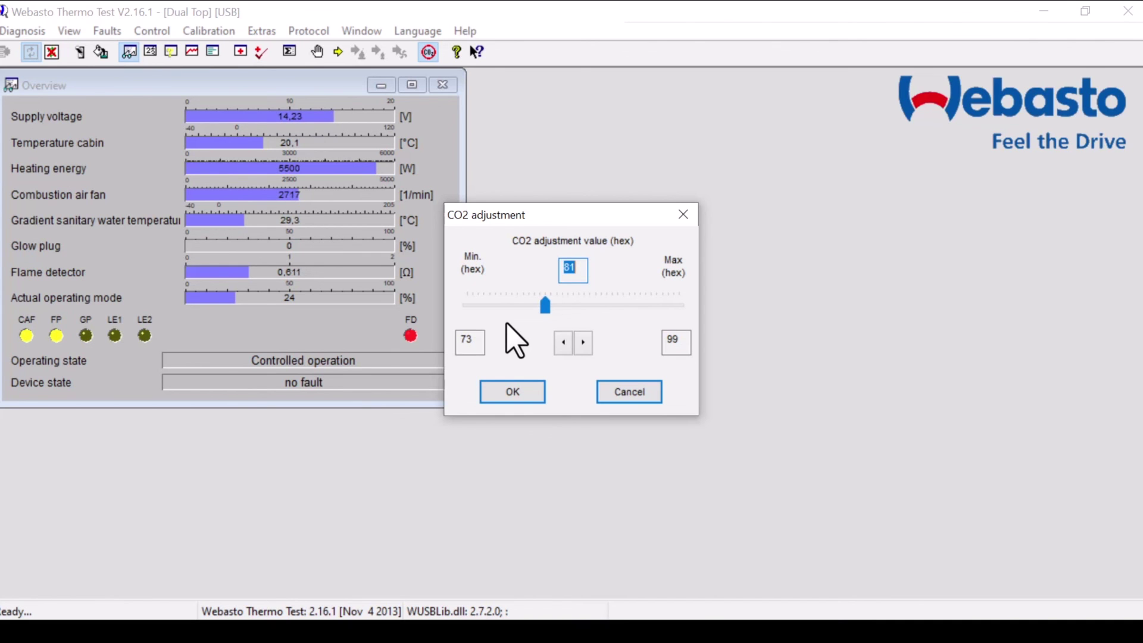
- Step the CO2 adjustment value up twelve times, from 81 to 8D hex
{"action": "left_click", "coordinate": [584, 343]}
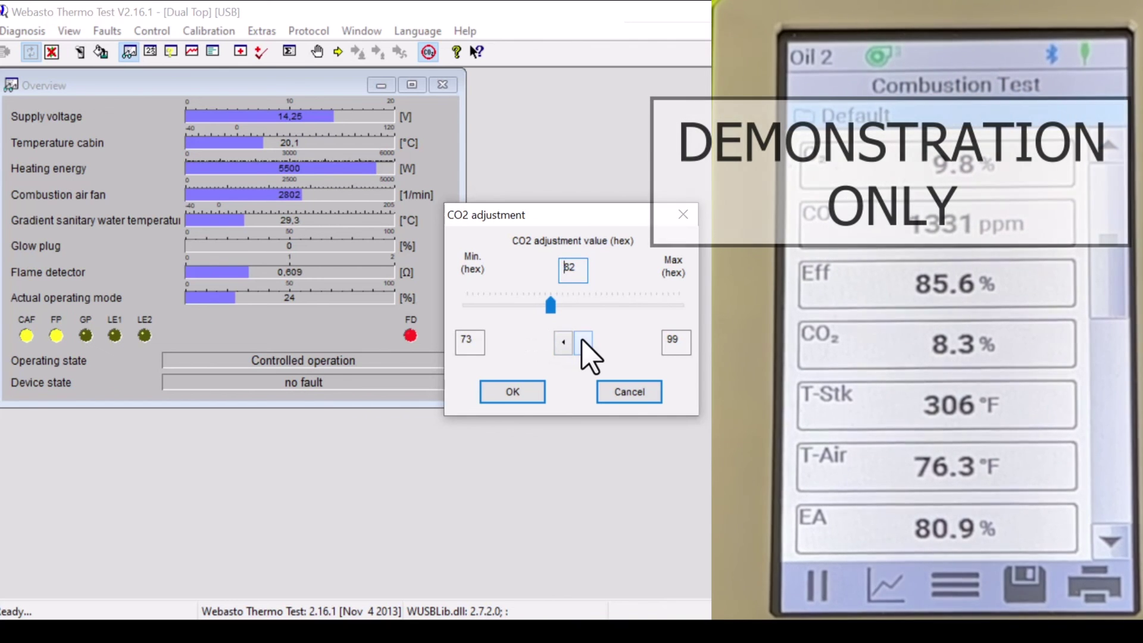
{"action": "left_click", "coordinate": [583, 342]}
{"action": "left_click", "coordinate": [584, 343]}
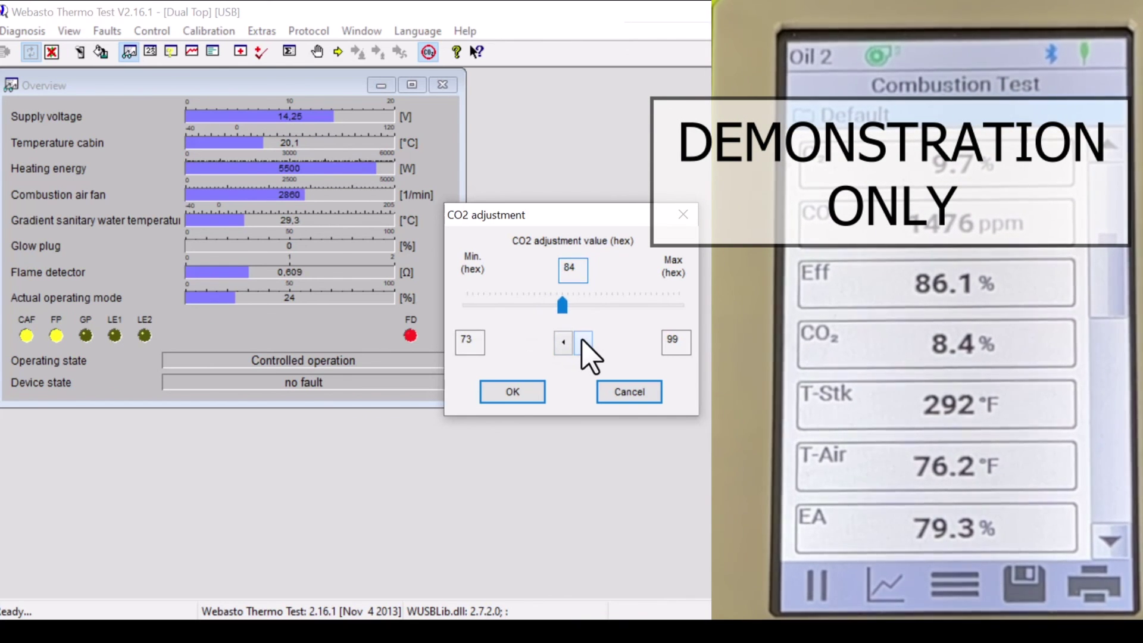
{"action": "left_click", "coordinate": [583, 343]}
{"action": "left_click", "coordinate": [583, 343]}
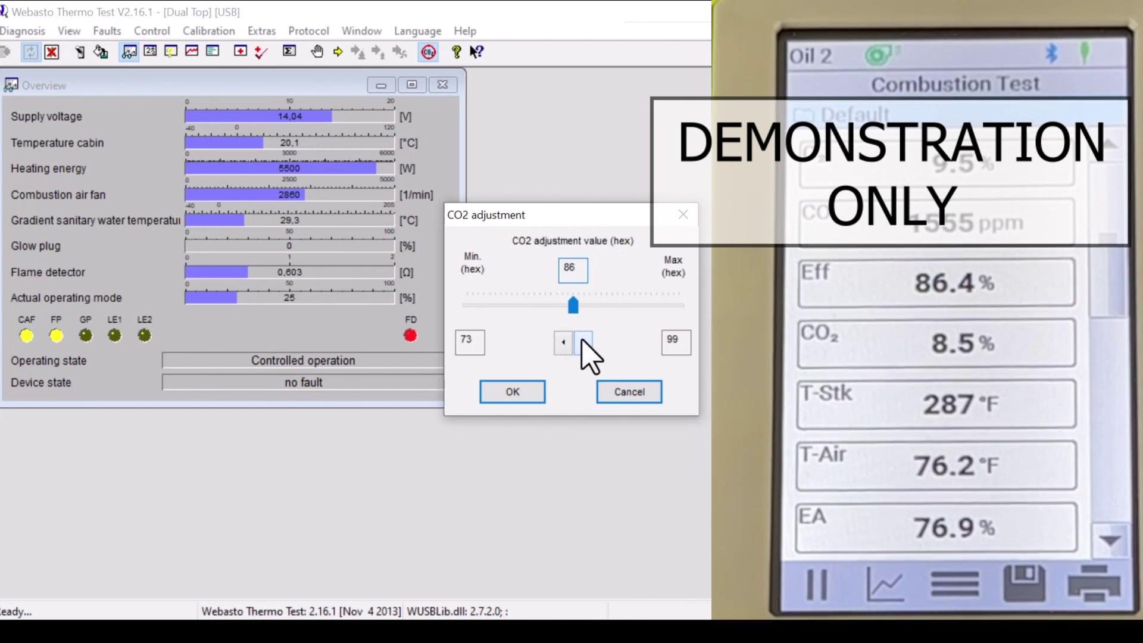
{"action": "left_click", "coordinate": [583, 343]}
{"action": "left_click", "coordinate": [584, 343]}
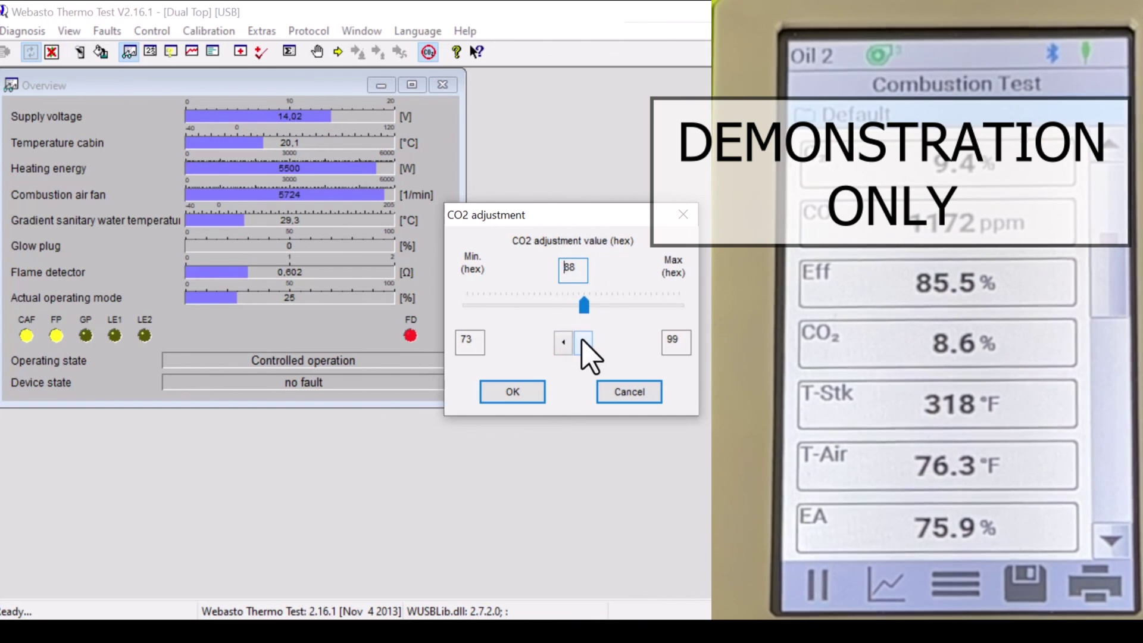
{"action": "left_click", "coordinate": [584, 343]}
{"action": "left_click", "coordinate": [584, 343]}
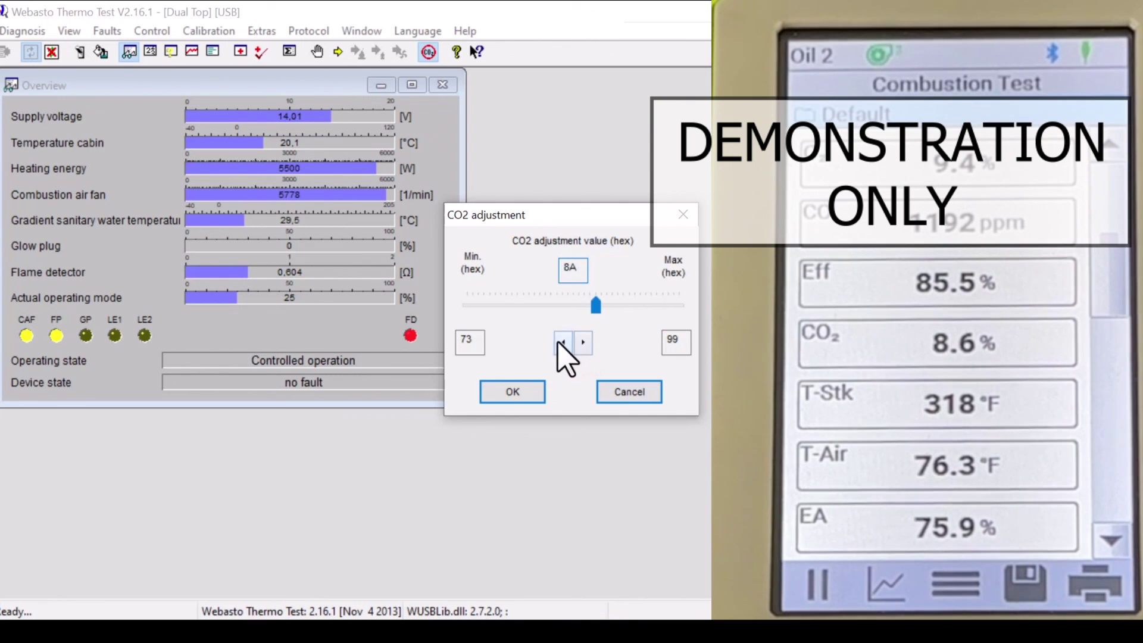
{"action": "left_click", "coordinate": [583, 343]}
{"action": "left_click", "coordinate": [583, 343]}
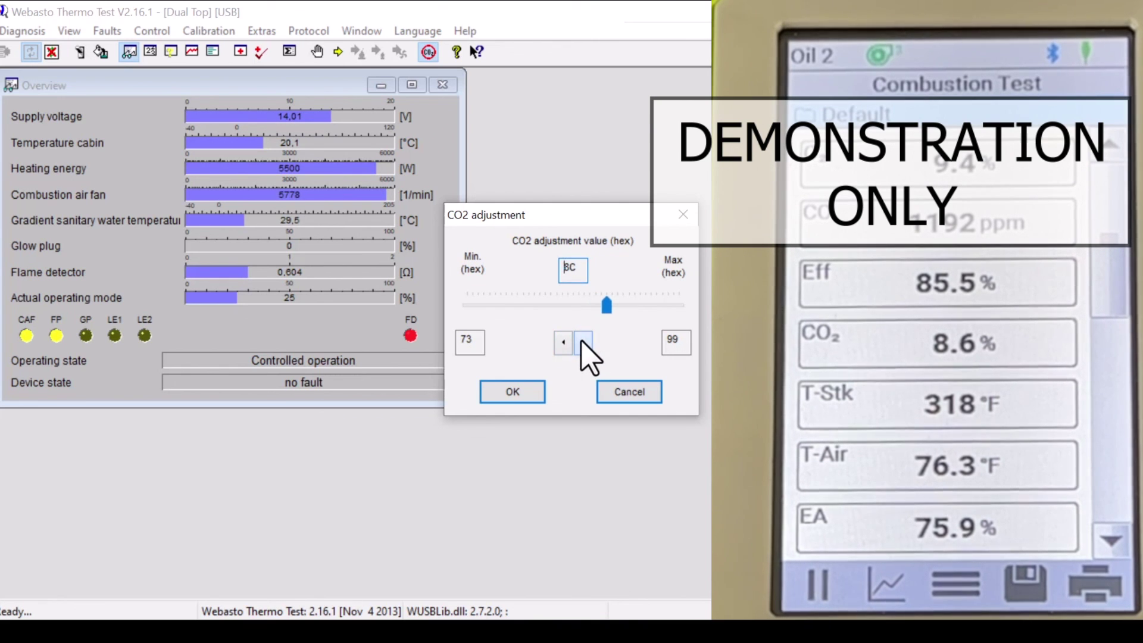
{"action": "left_click", "coordinate": [583, 343]}
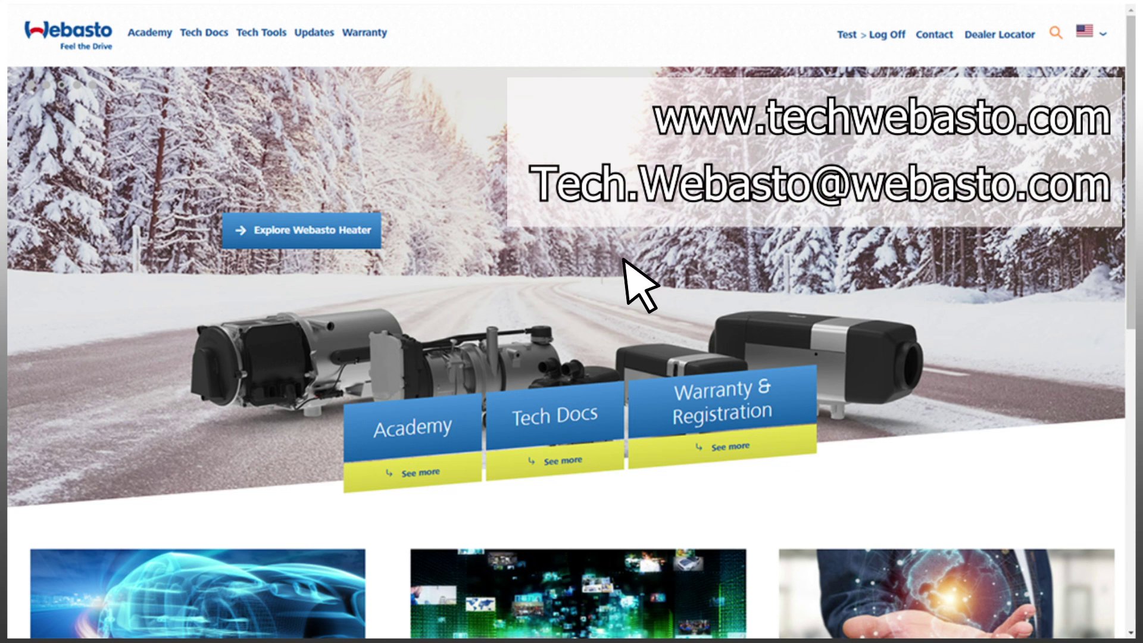
- Go to the techwebasto.com Contact page with its personal details and message form
{"action": "left_click", "coordinate": [935, 34]}
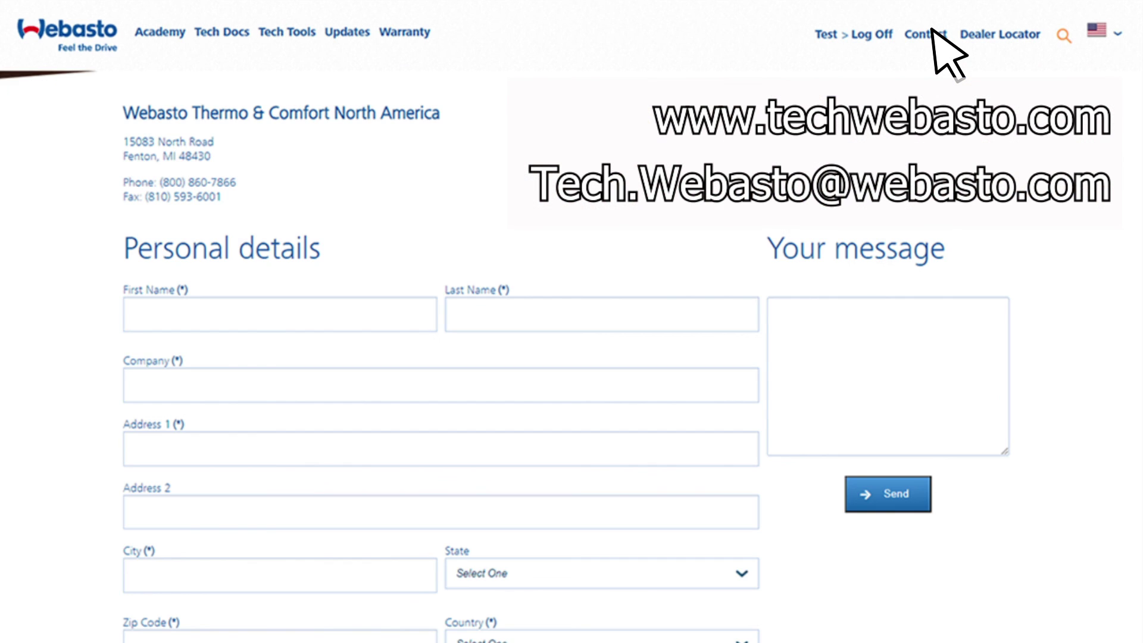